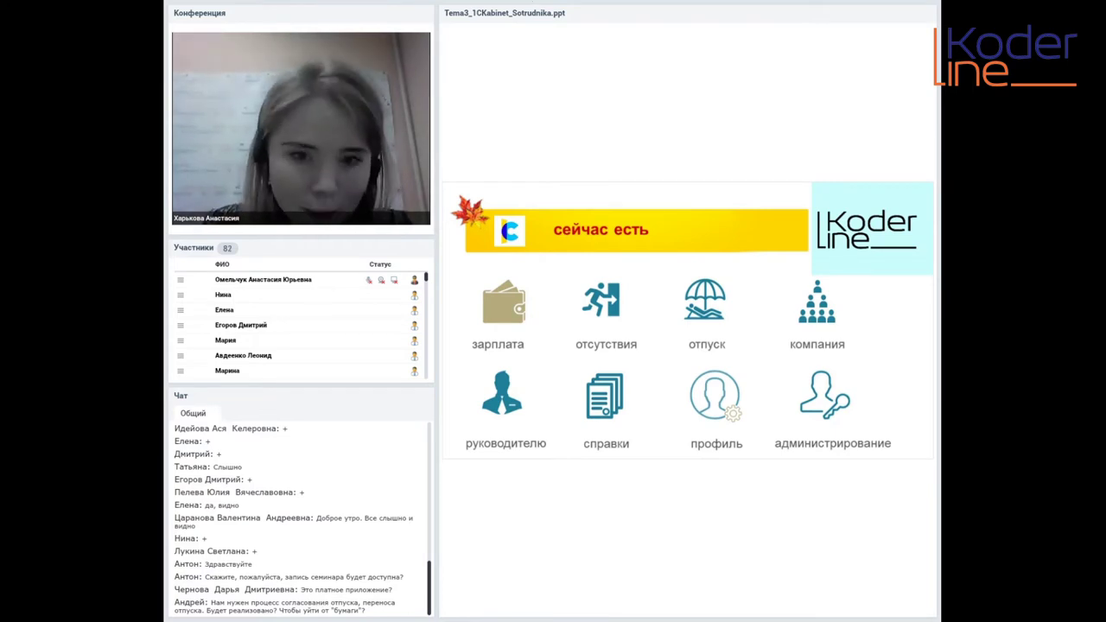
Advance the presentation past the 'сейчас есть' overview slide
key(Right)
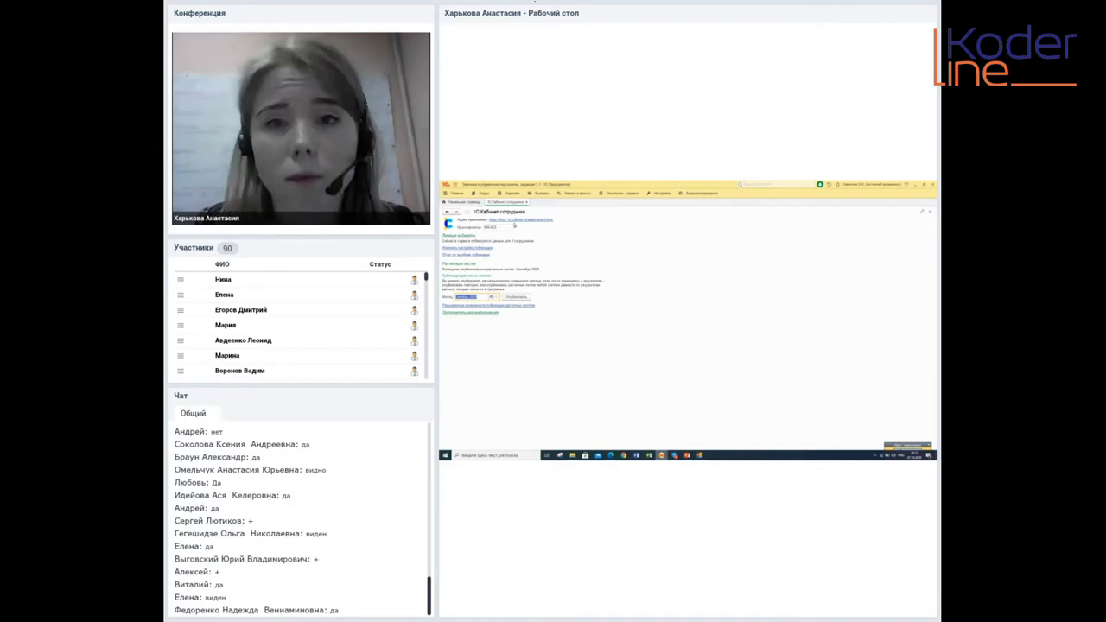
Bring 1C to the front and point out the site address and connection name fields
mouse_move(661, 455)
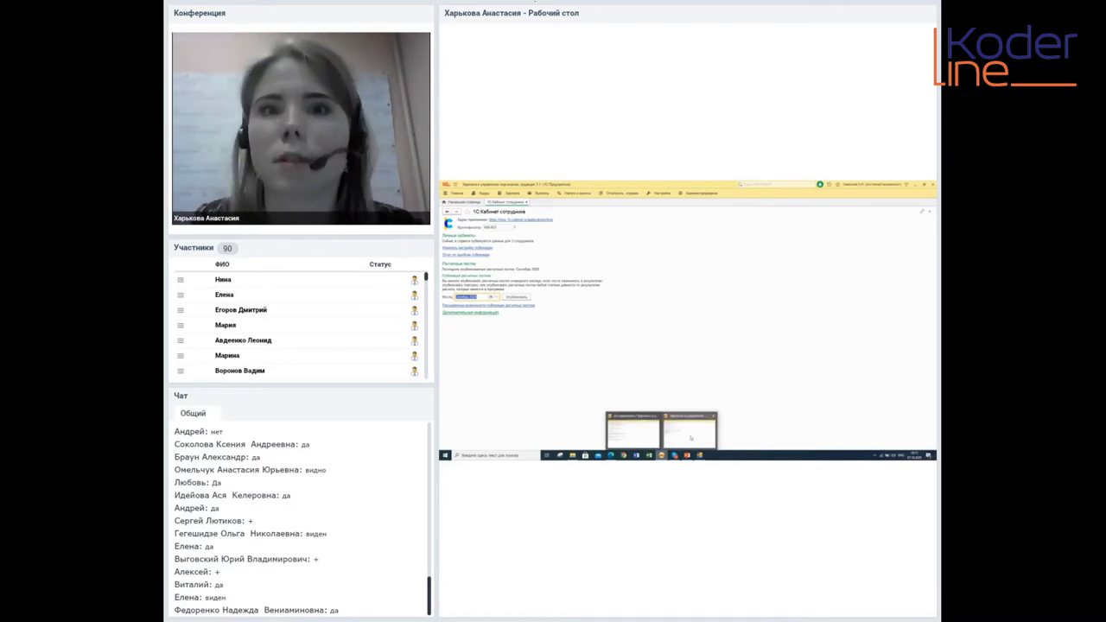
click(642, 434)
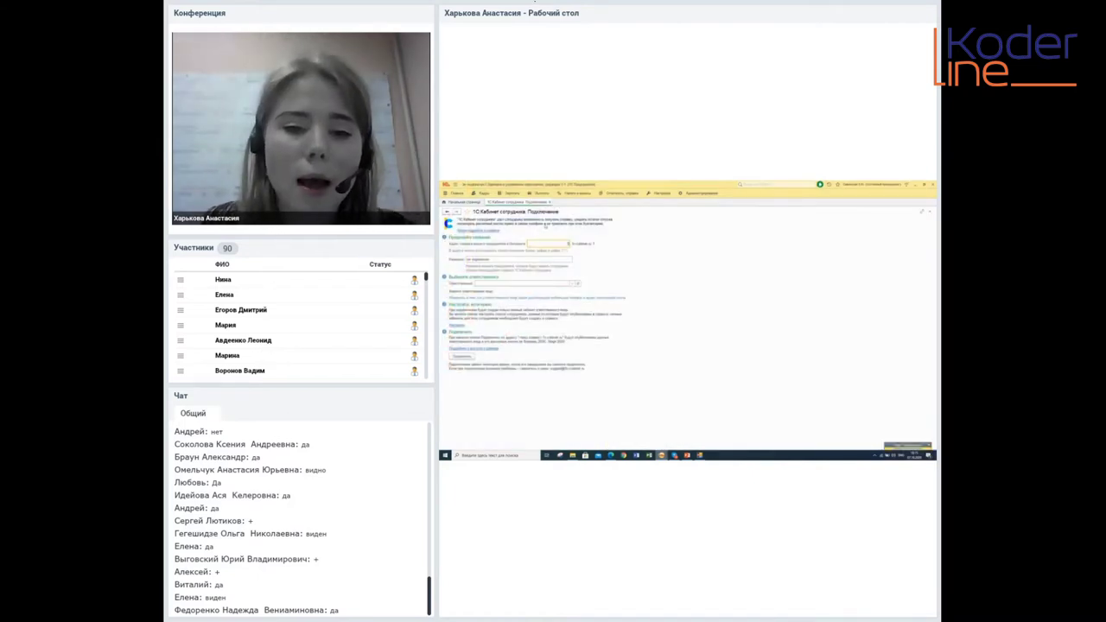
click(538, 260)
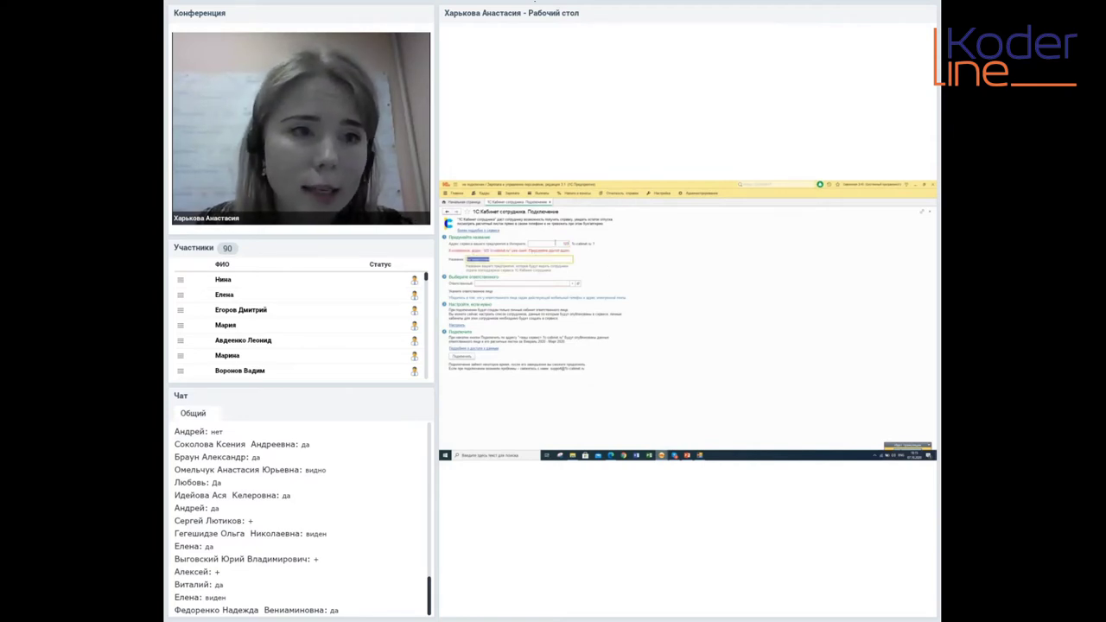
click(557, 244)
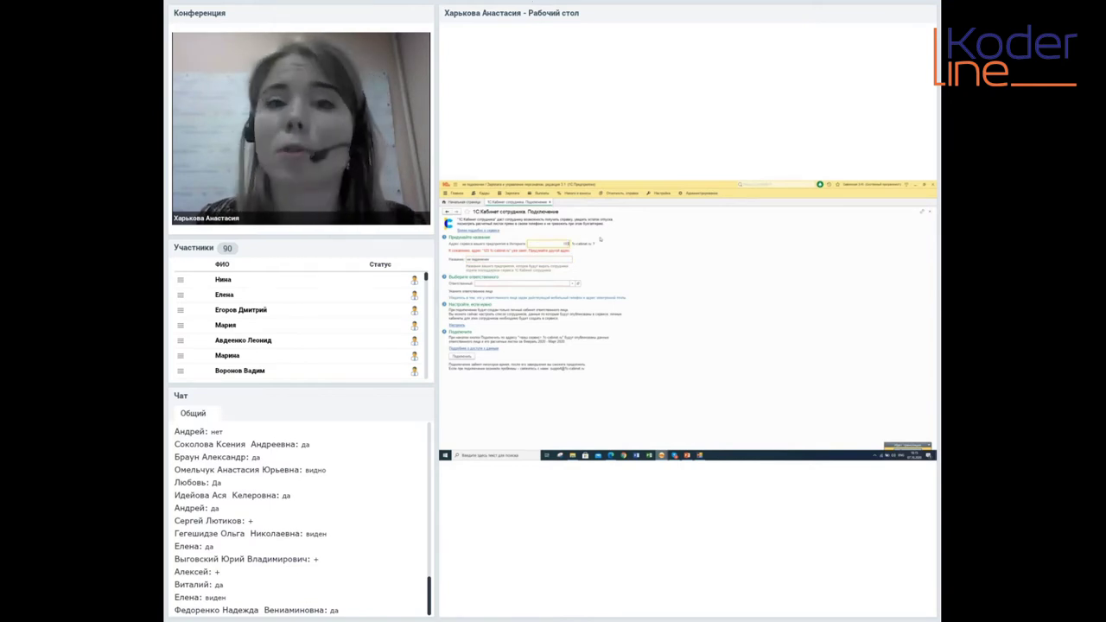
click(544, 260)
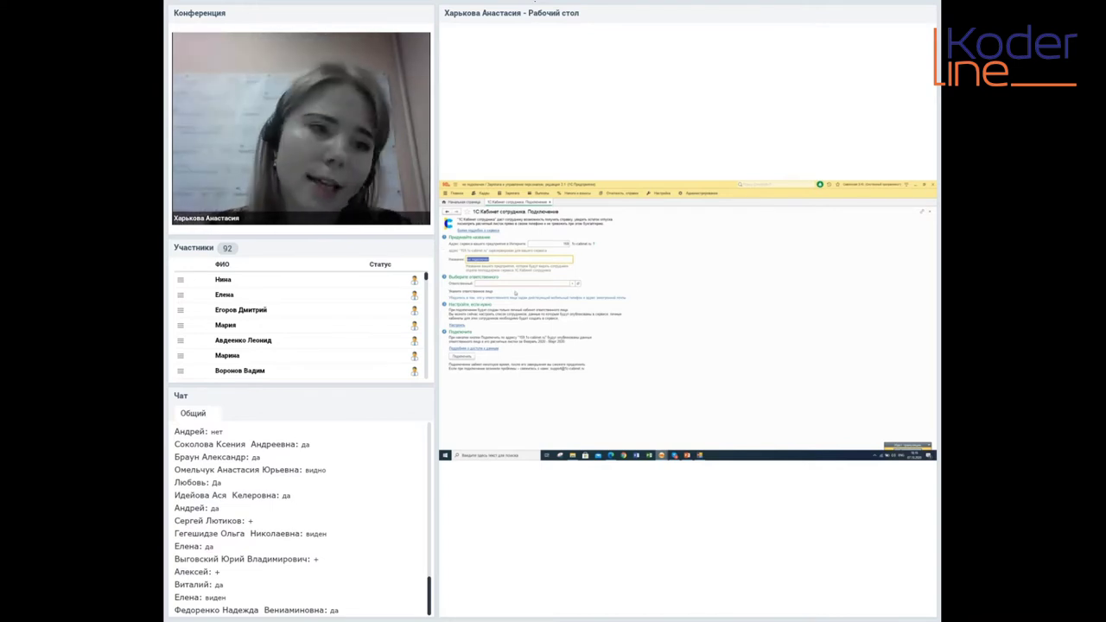
Choose the employee in the Ответственный field and close its hint
click(520, 283)
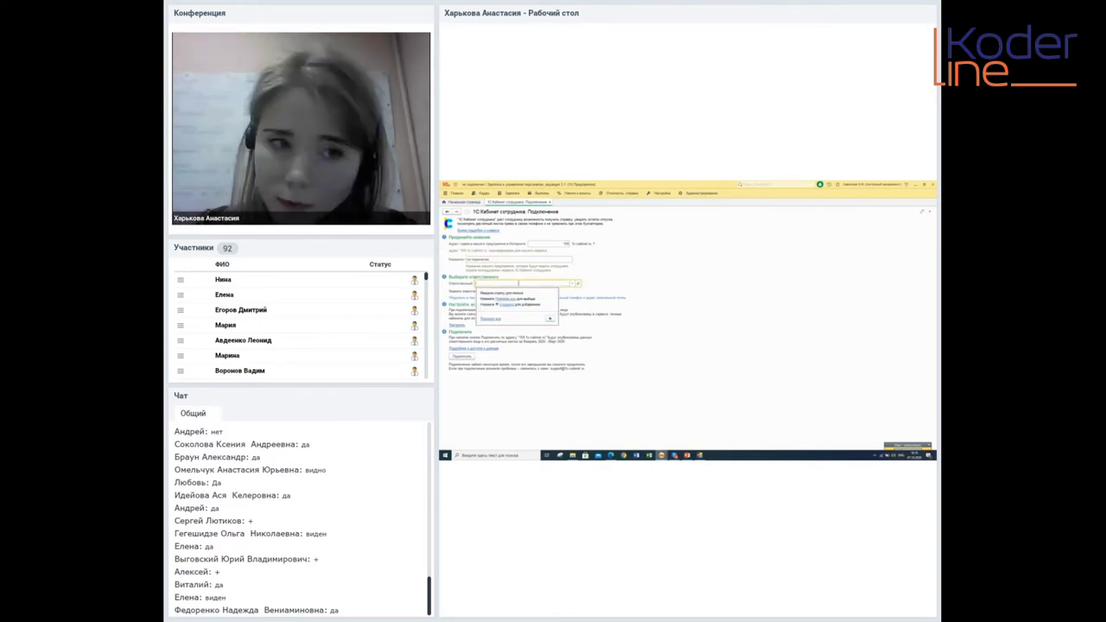
click(490, 319)
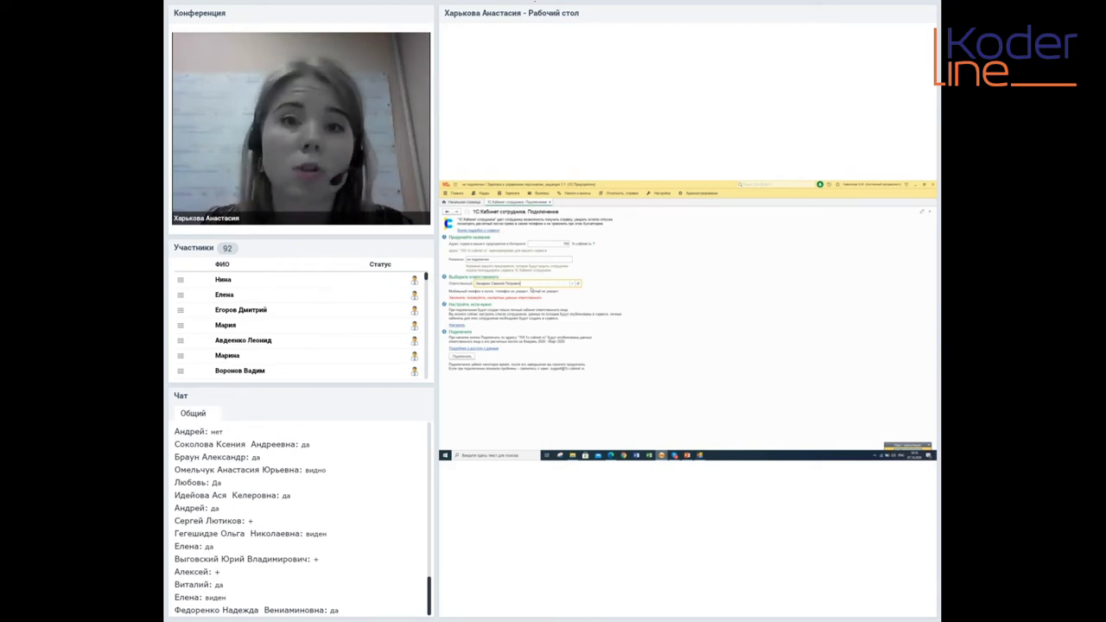
Open the cabinet publication settings and pick the payslip publication month
click(455, 325)
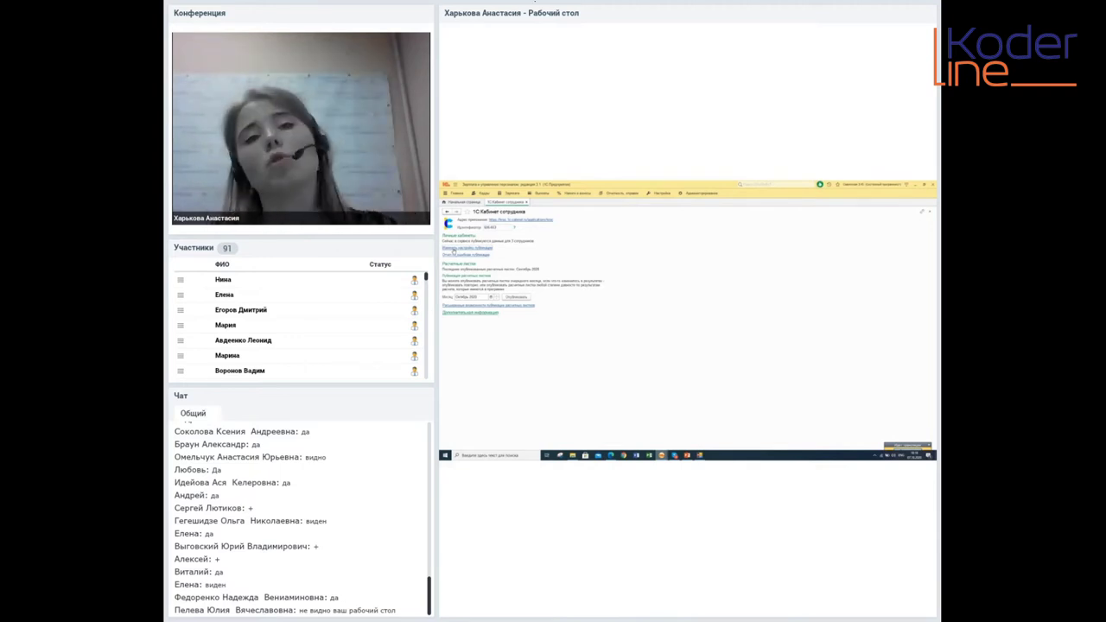
click(489, 297)
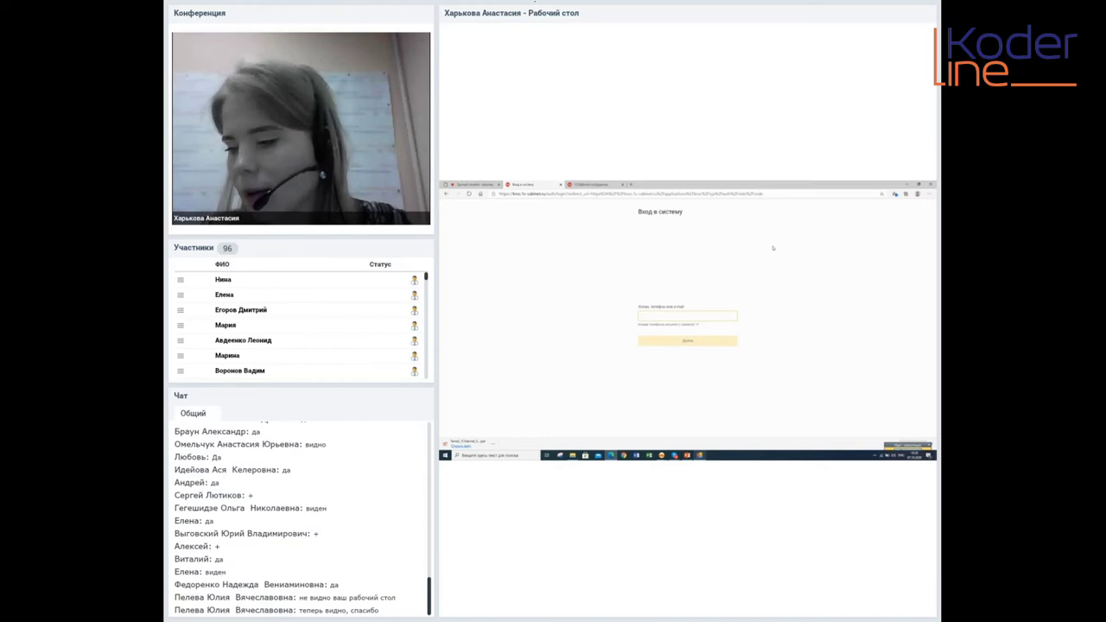
Begin typing the employee's phone number into the login field
double_click(679, 307)
click(710, 316)
text(+79)
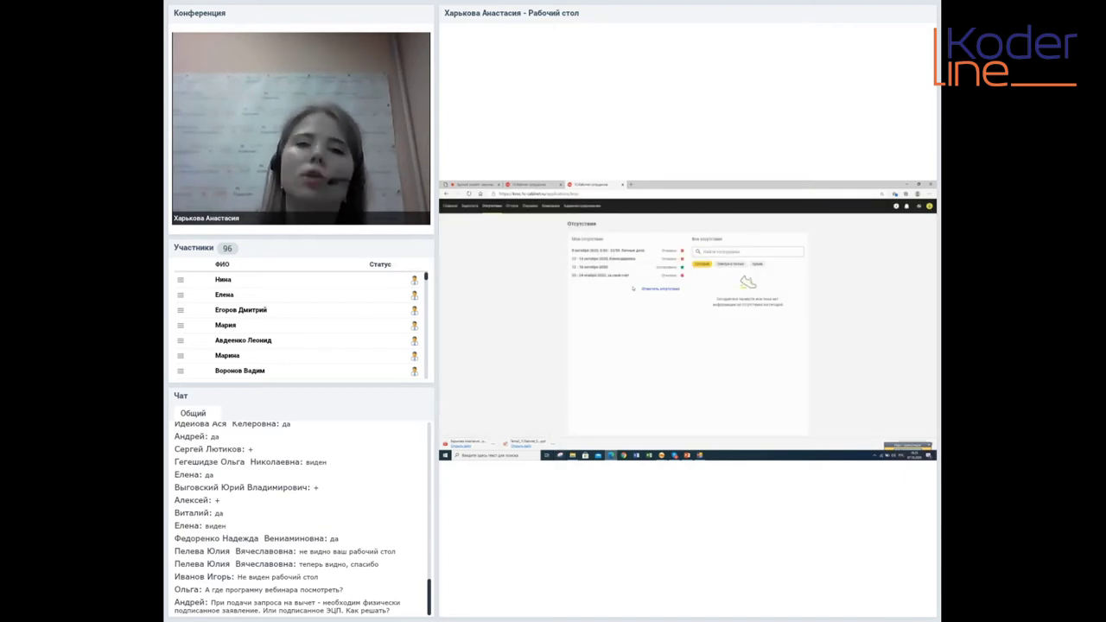
Review the rejected 23–24 November unpaid leave request and its 'нет' answer
click(616, 276)
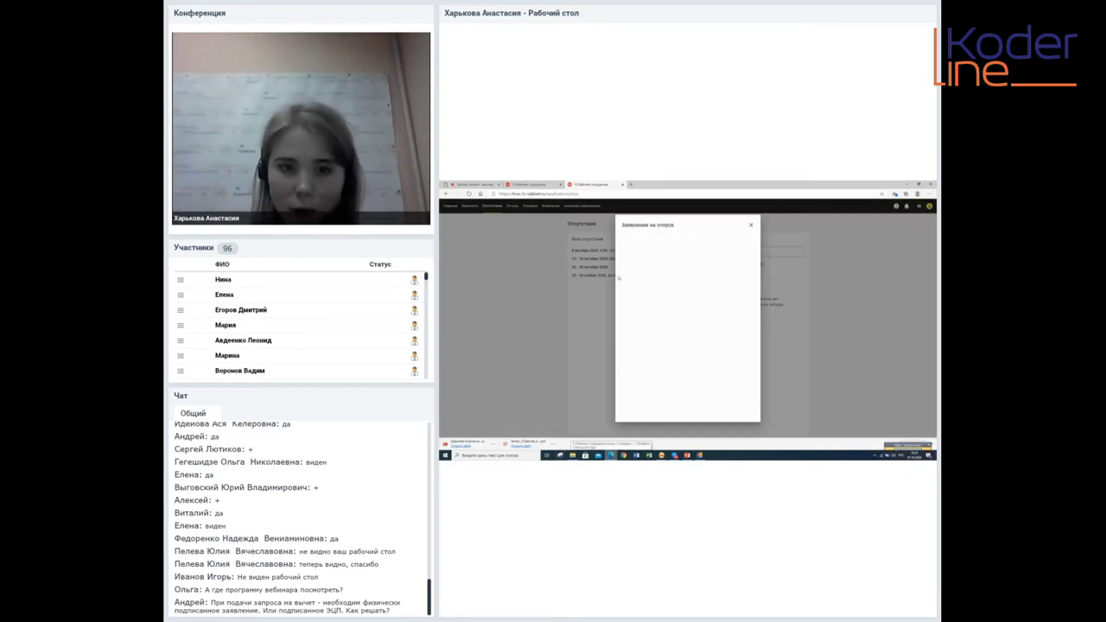
drag(622, 377, 682, 395)
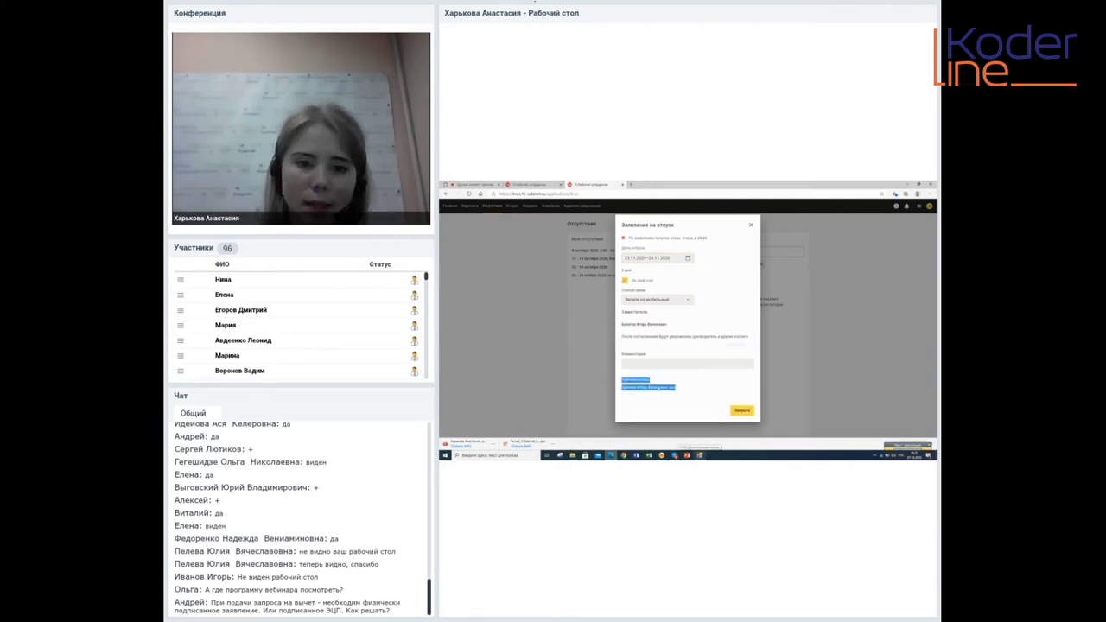
click(670, 391)
drag(622, 378, 674, 394)
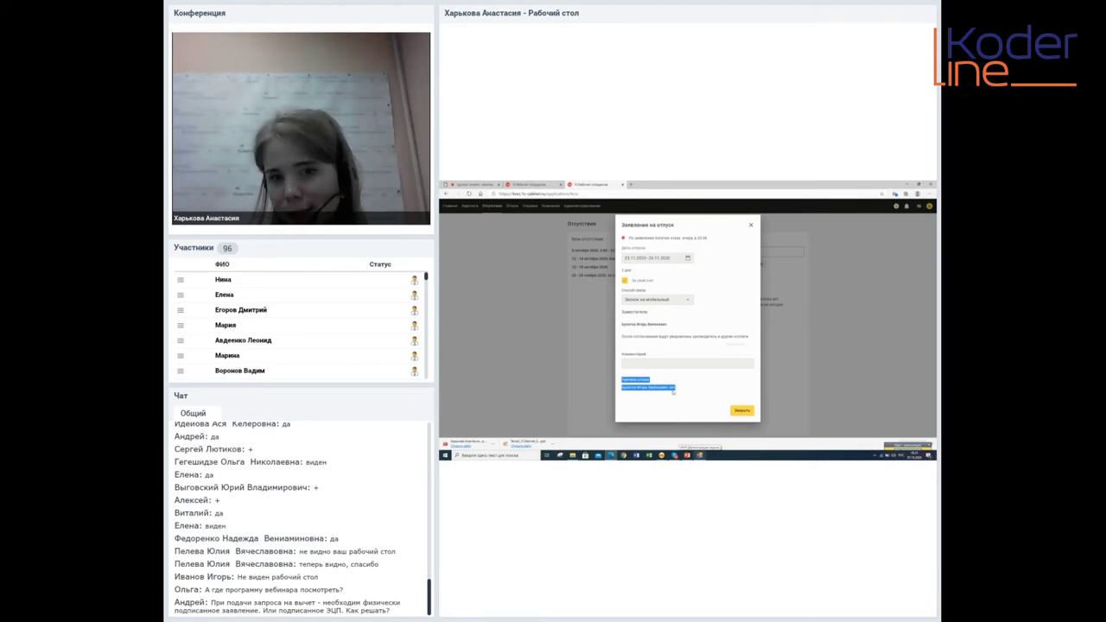
click(674, 393)
double_click(672, 388)
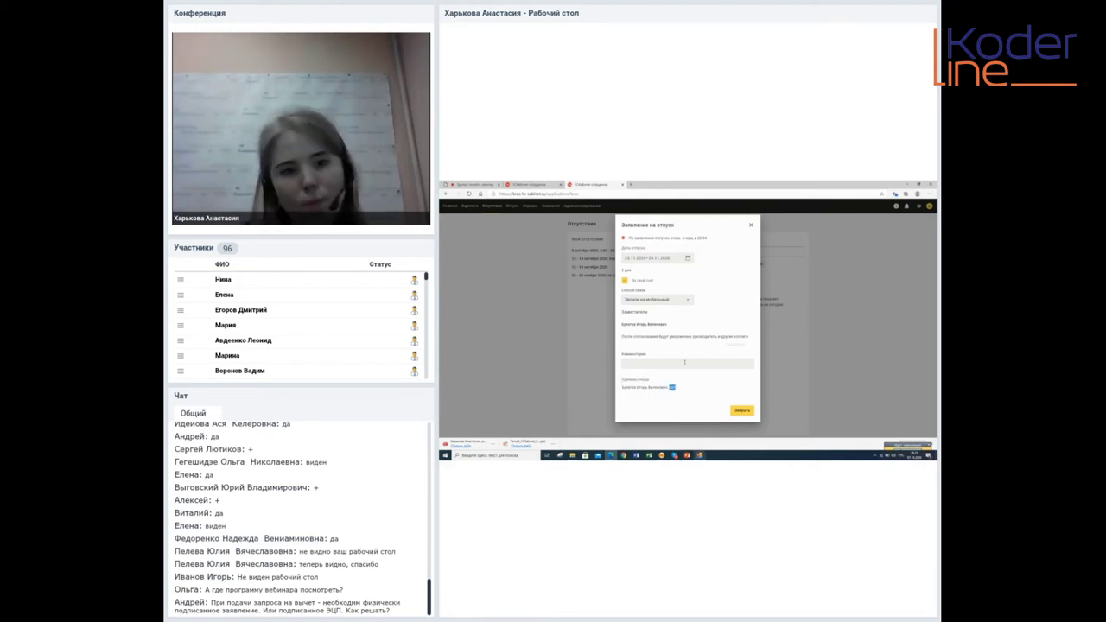
click(709, 242)
click(749, 227)
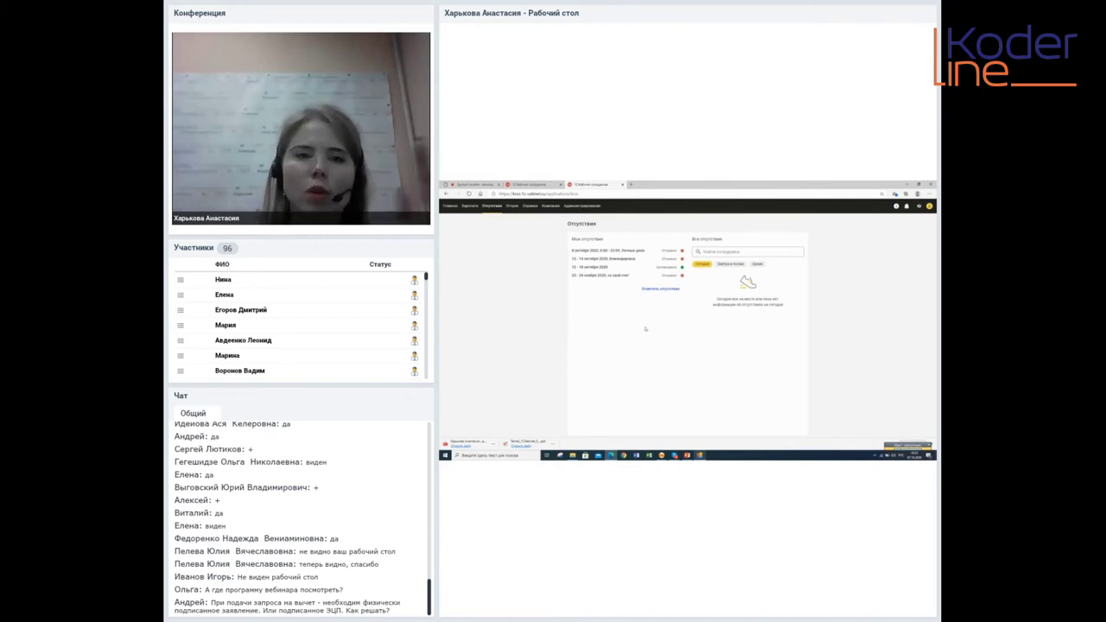
Send a Личные дела absence for 8 October 2020 for approval
click(659, 289)
click(664, 321)
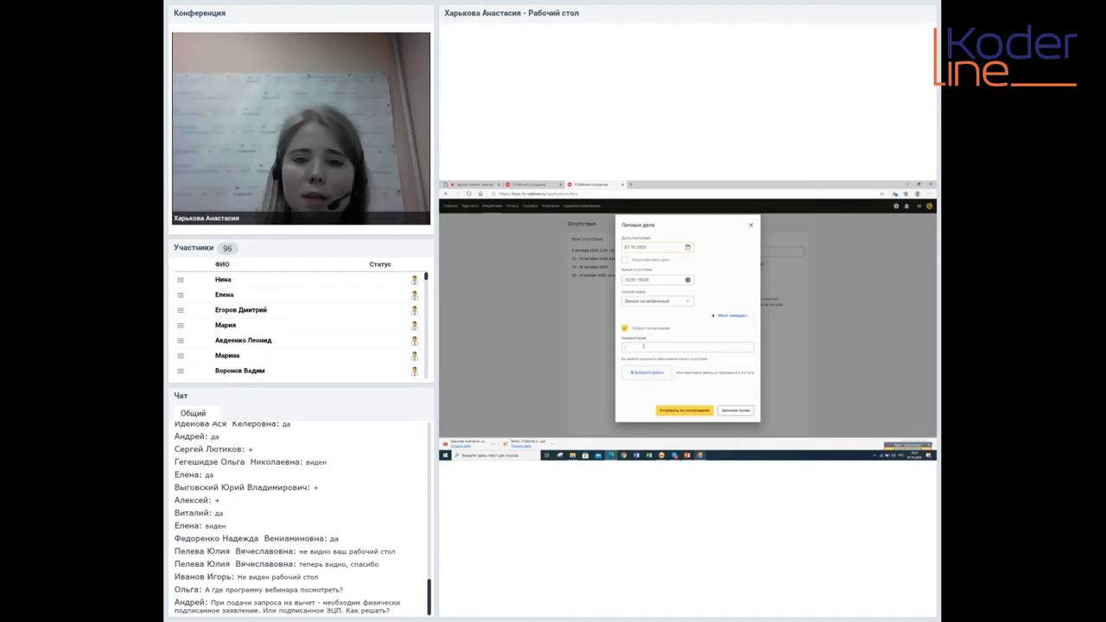
click(687, 248)
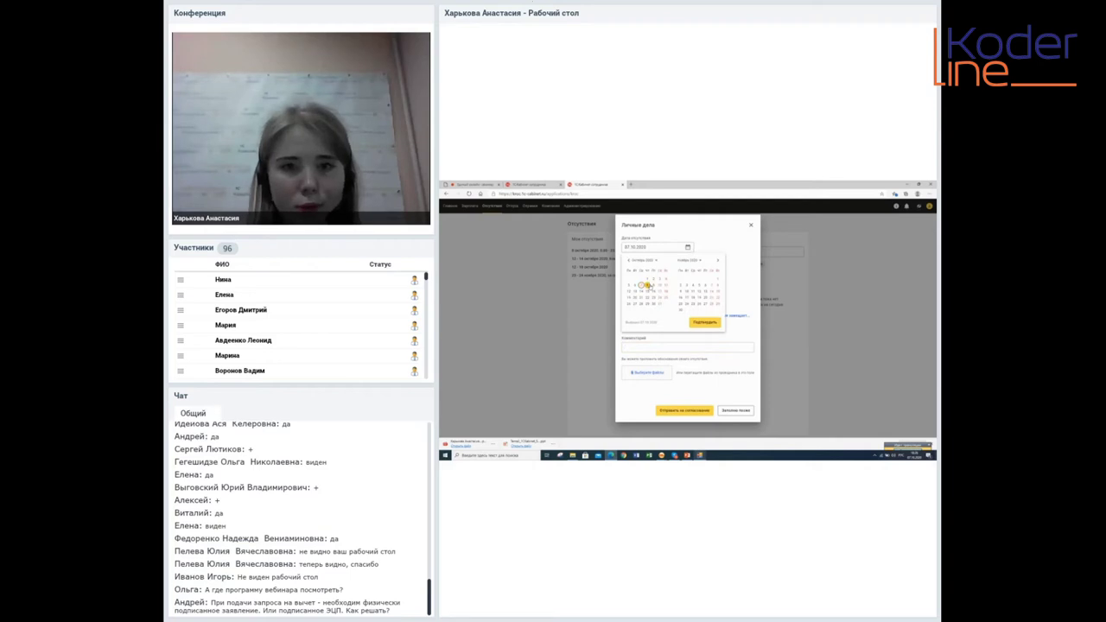
click(713, 320)
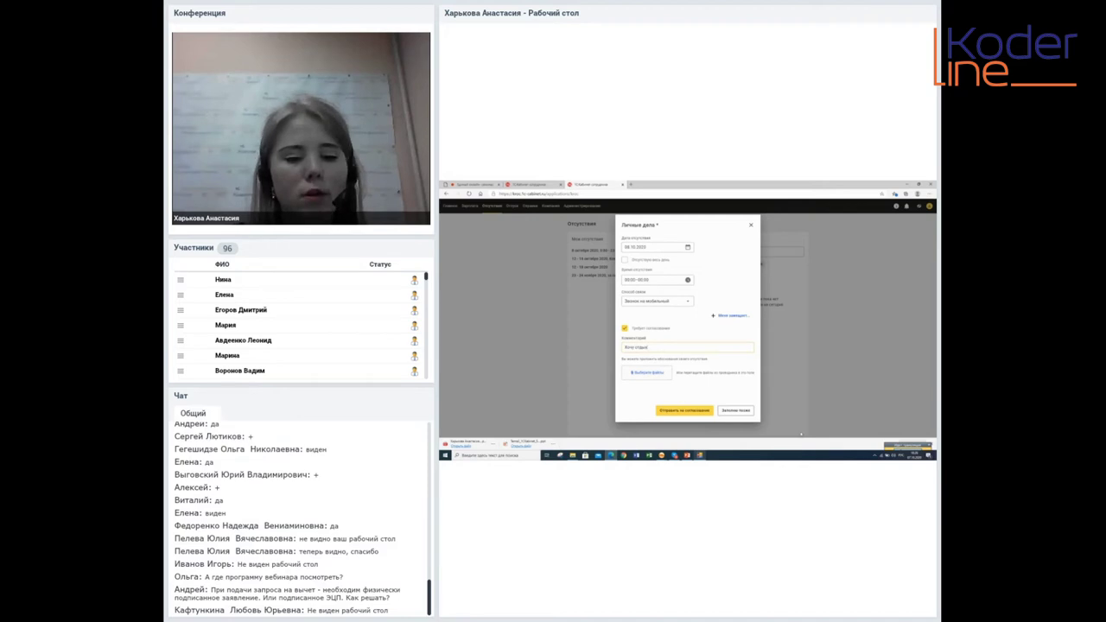
click(683, 411)
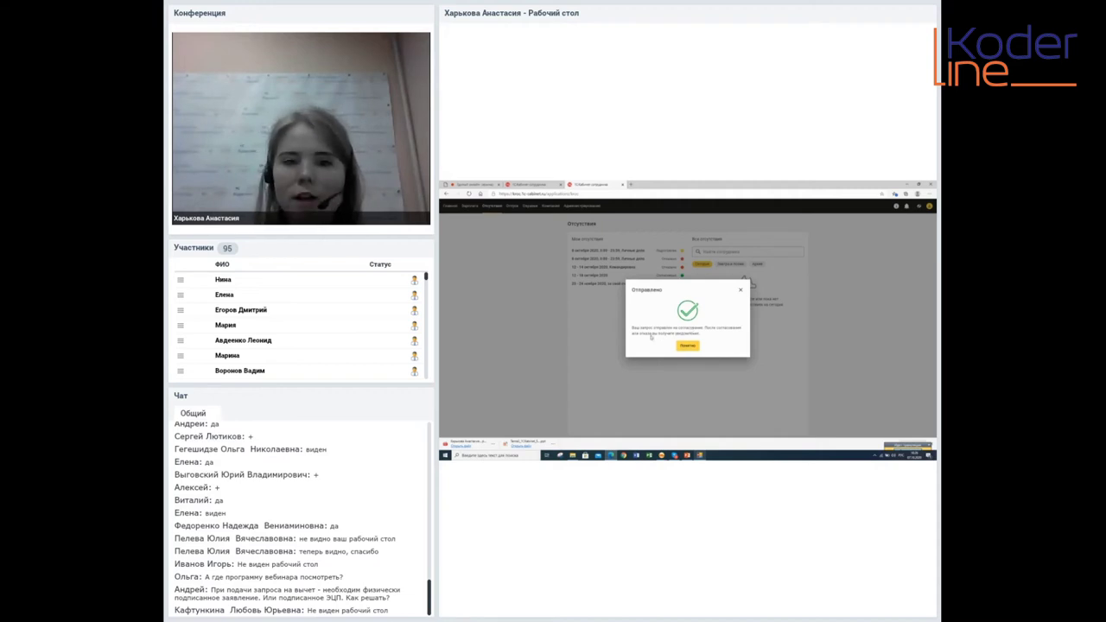
click(686, 345)
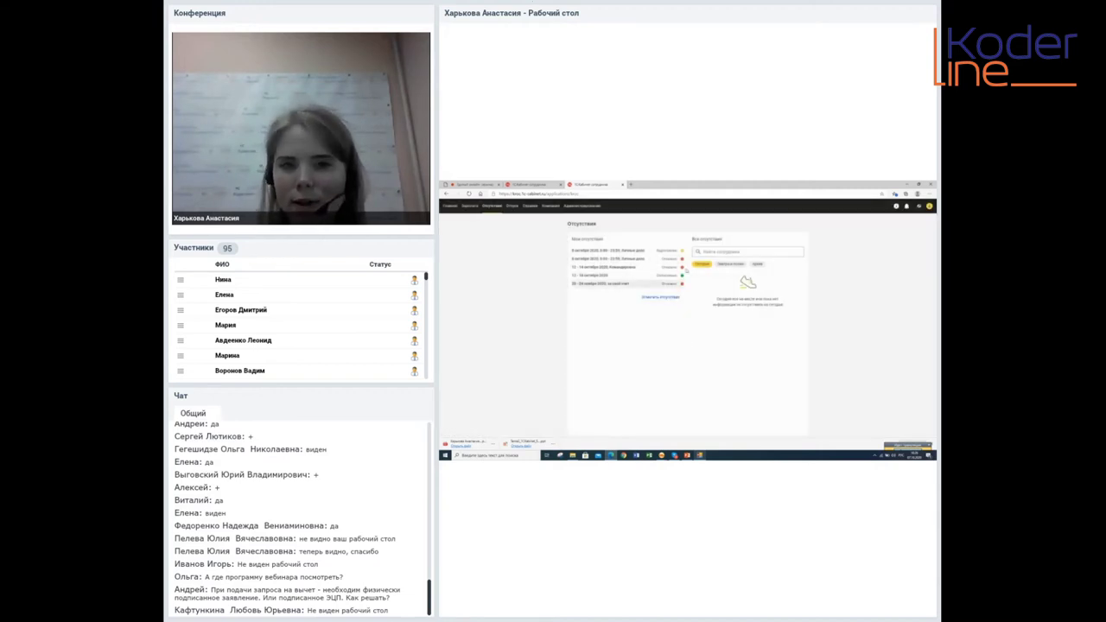
Send a Командировка absence for 19–23 October 2020, comment Москва, for approval
click(664, 297)
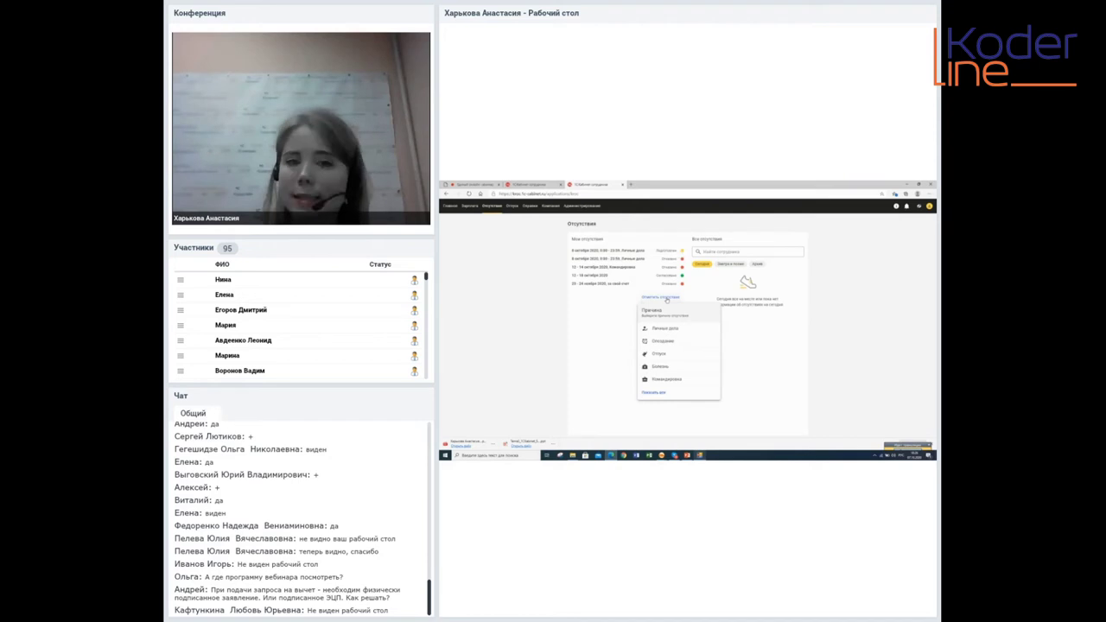
click(665, 379)
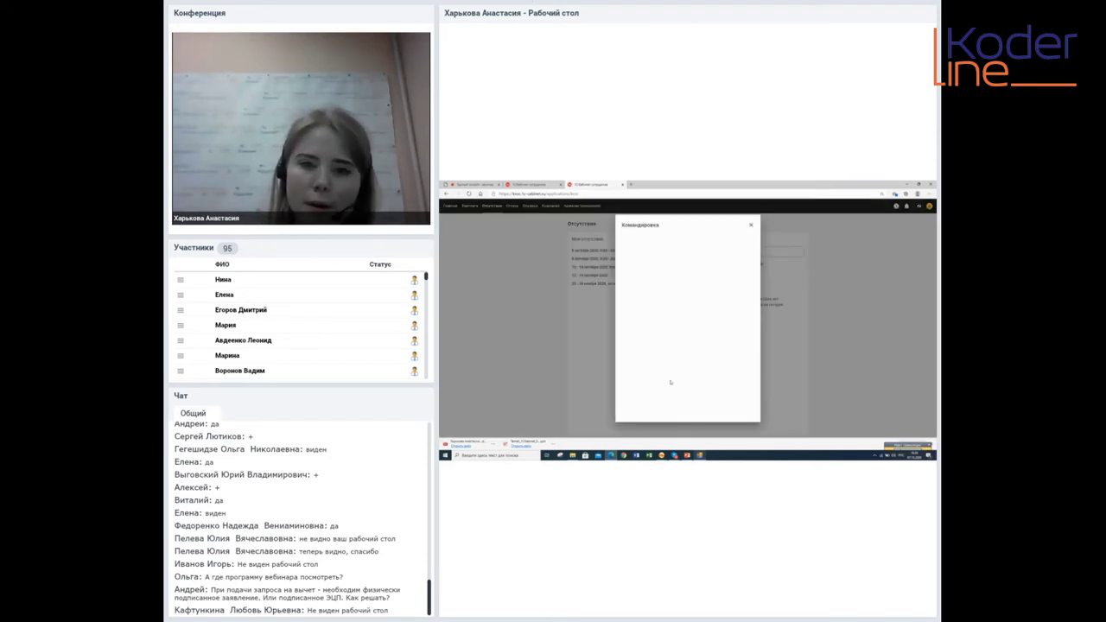
click(687, 248)
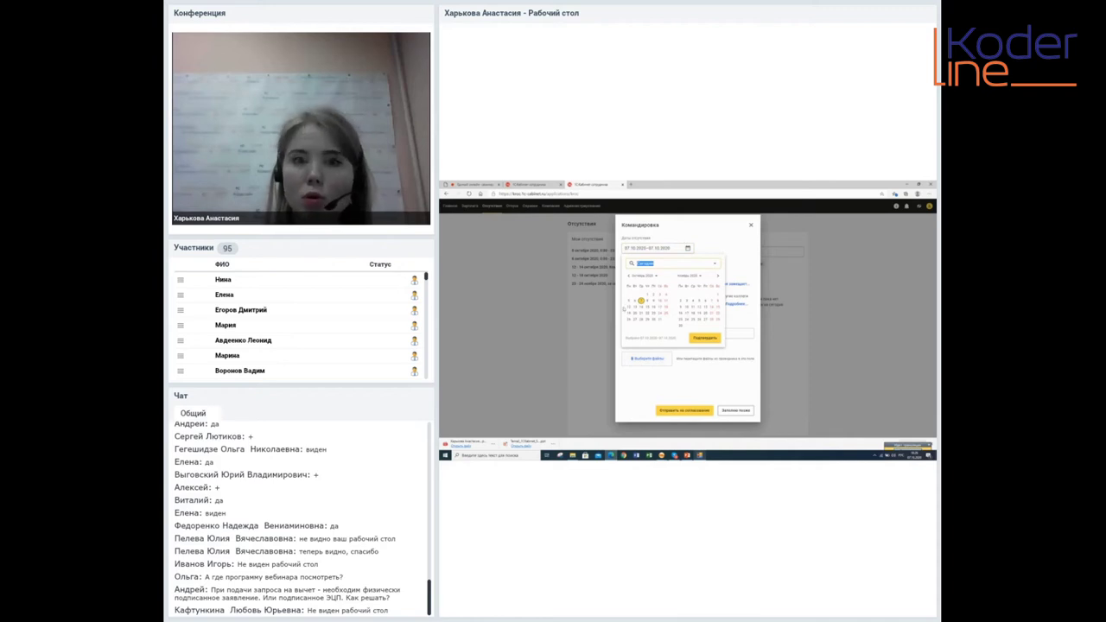
click(628, 313)
click(654, 313)
click(704, 337)
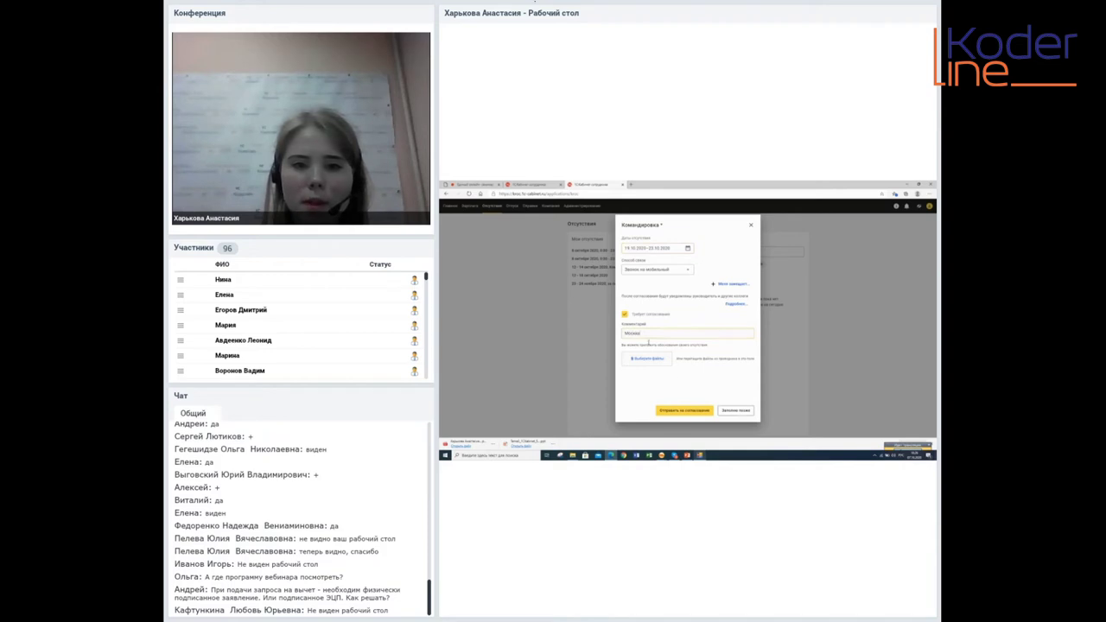
click(695, 412)
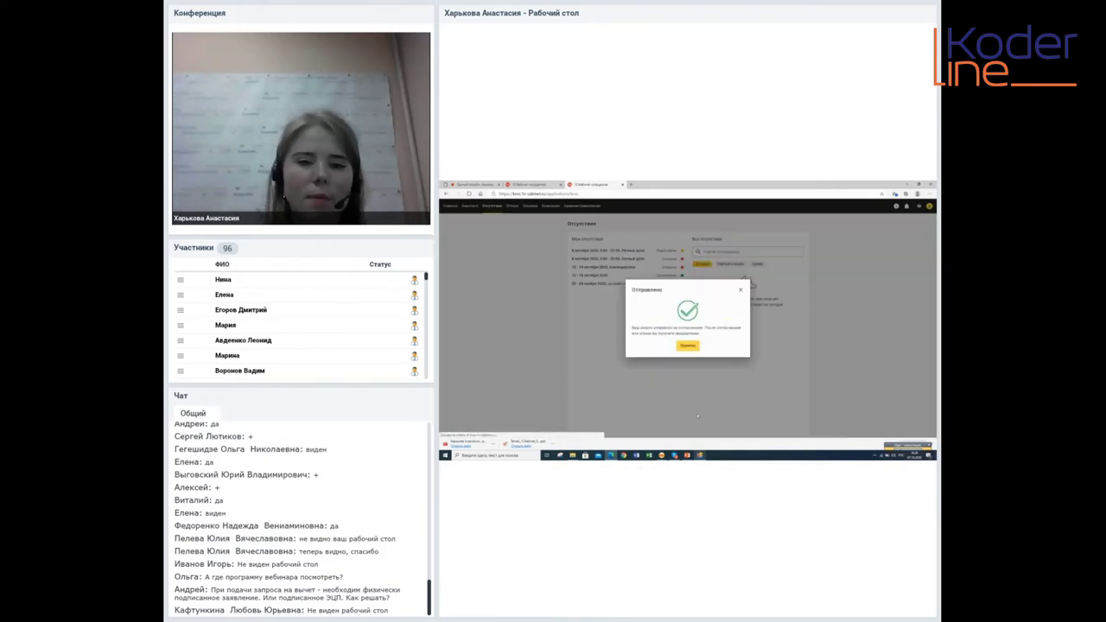
click(687, 344)
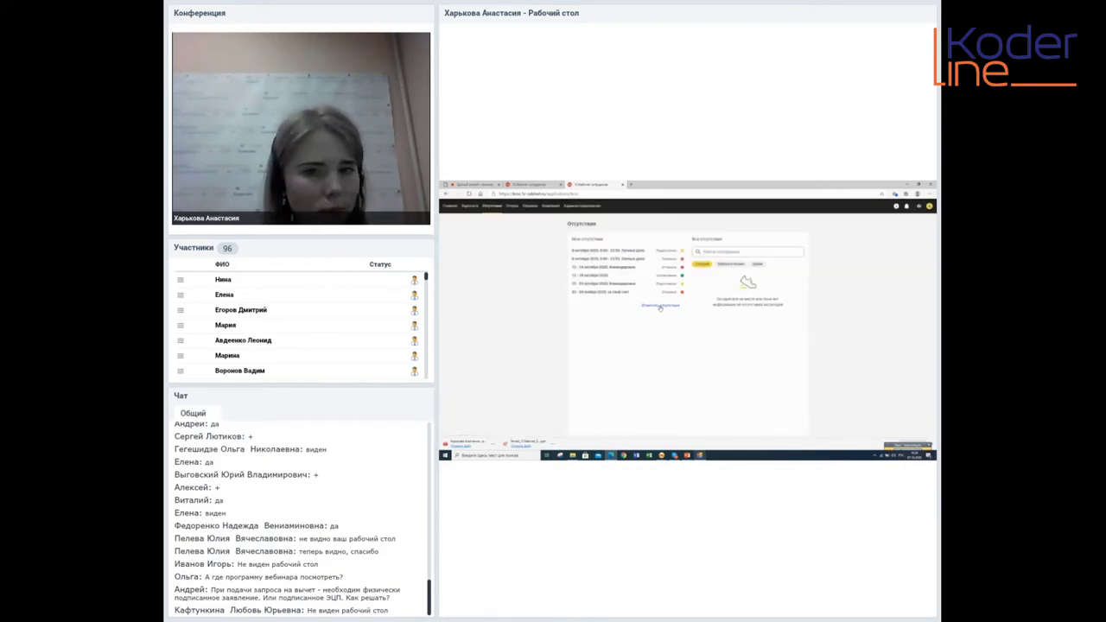
Start a vacation request with the date range moved one week later
click(660, 306)
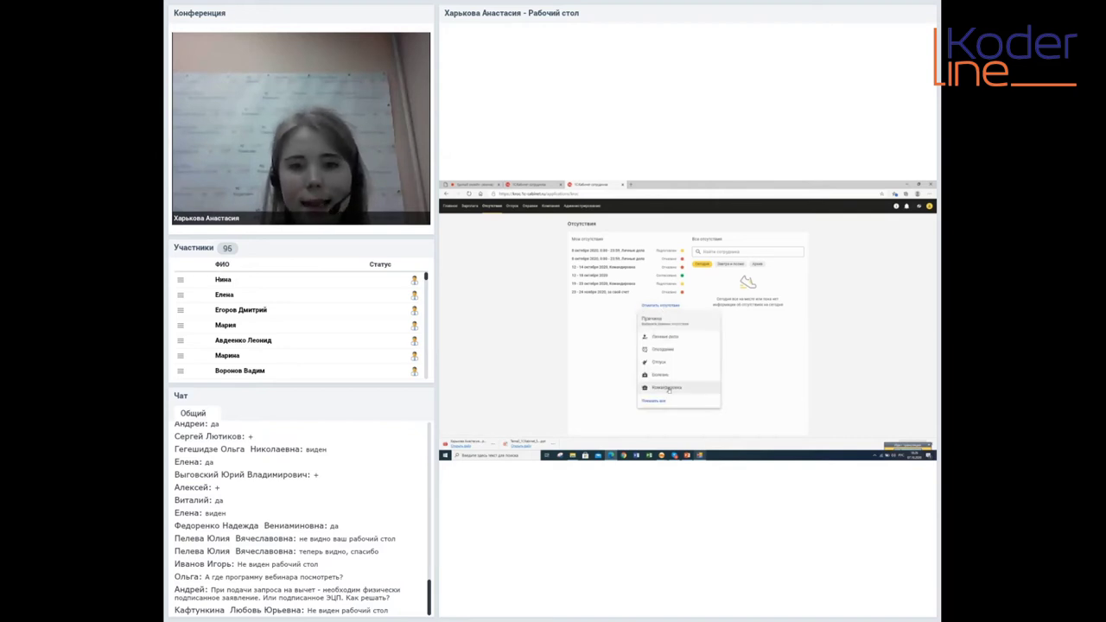
click(658, 362)
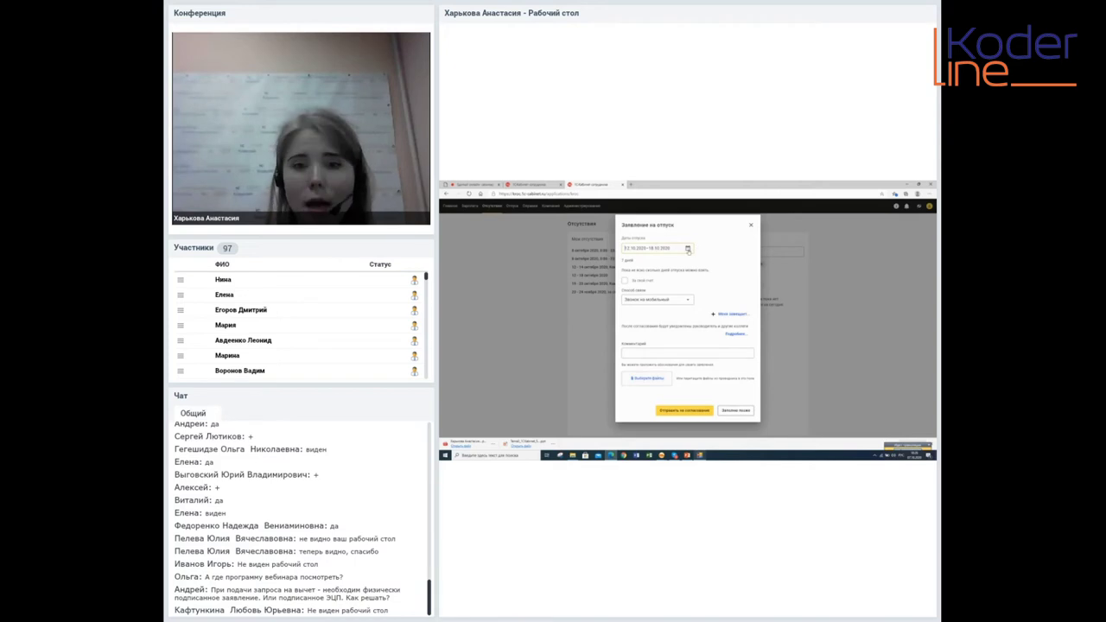
click(687, 249)
click(628, 313)
click(665, 313)
click(705, 338)
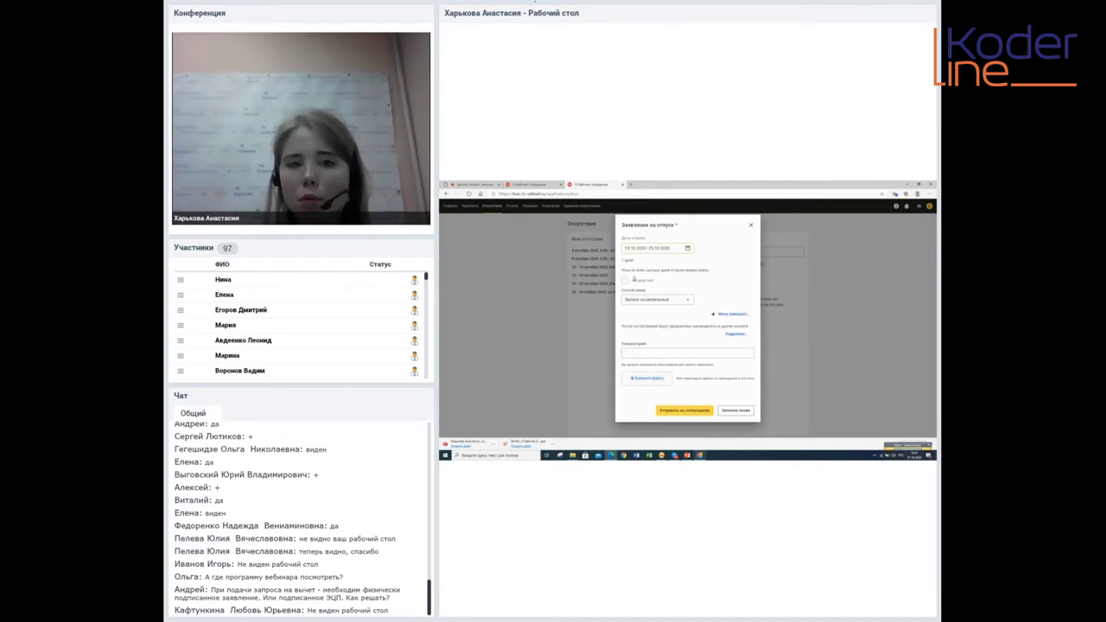
Leave Меня замещает empty and send the vacation request for approval
click(733, 313)
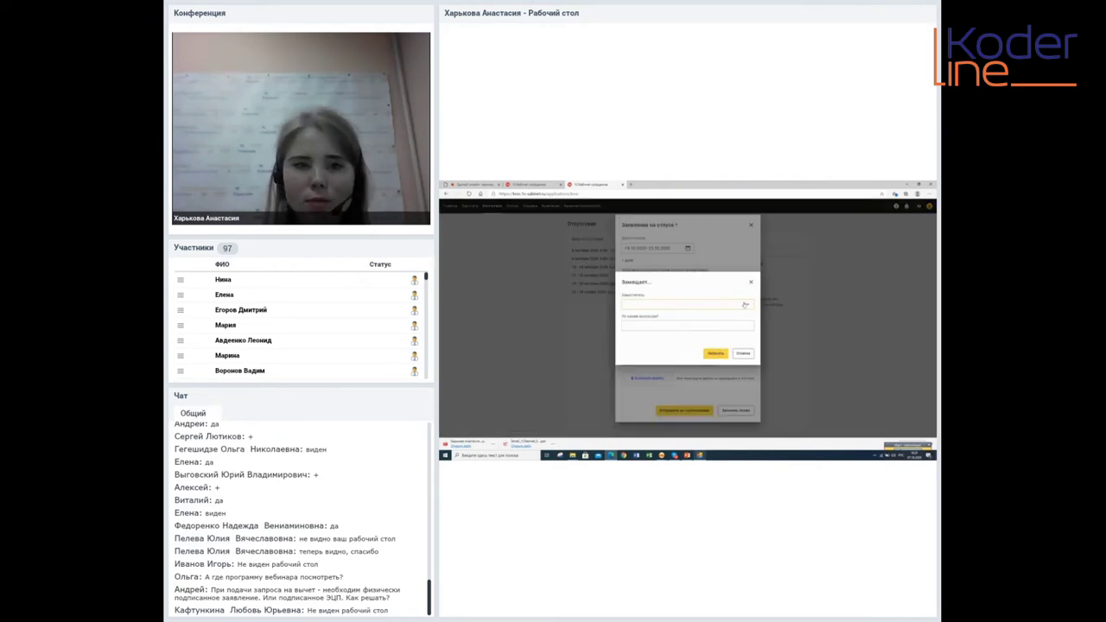
click(742, 304)
click(654, 339)
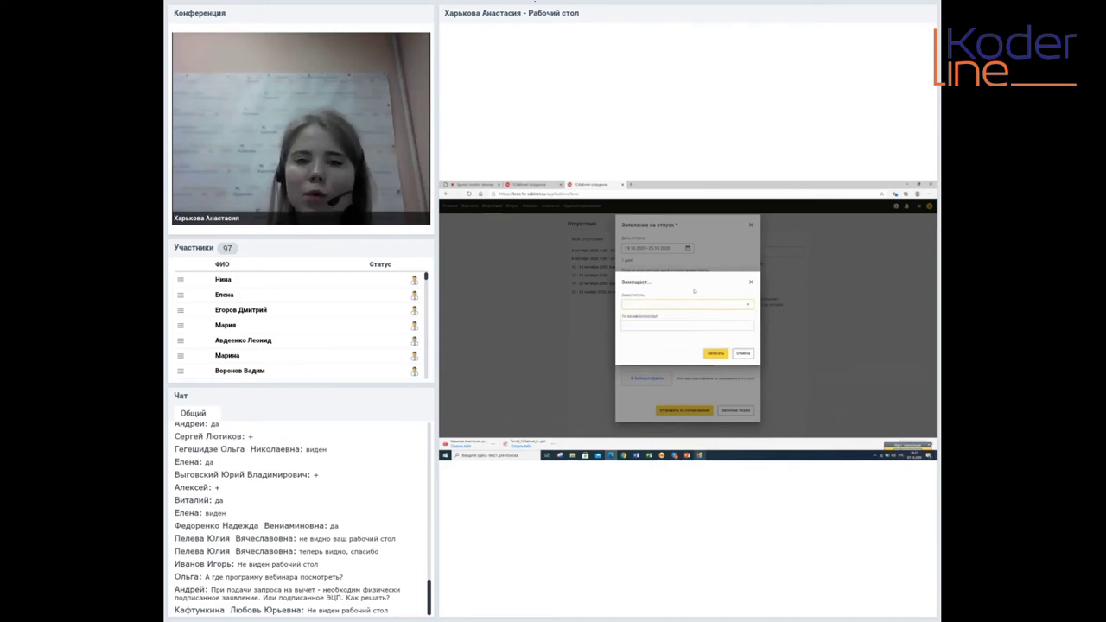
click(750, 282)
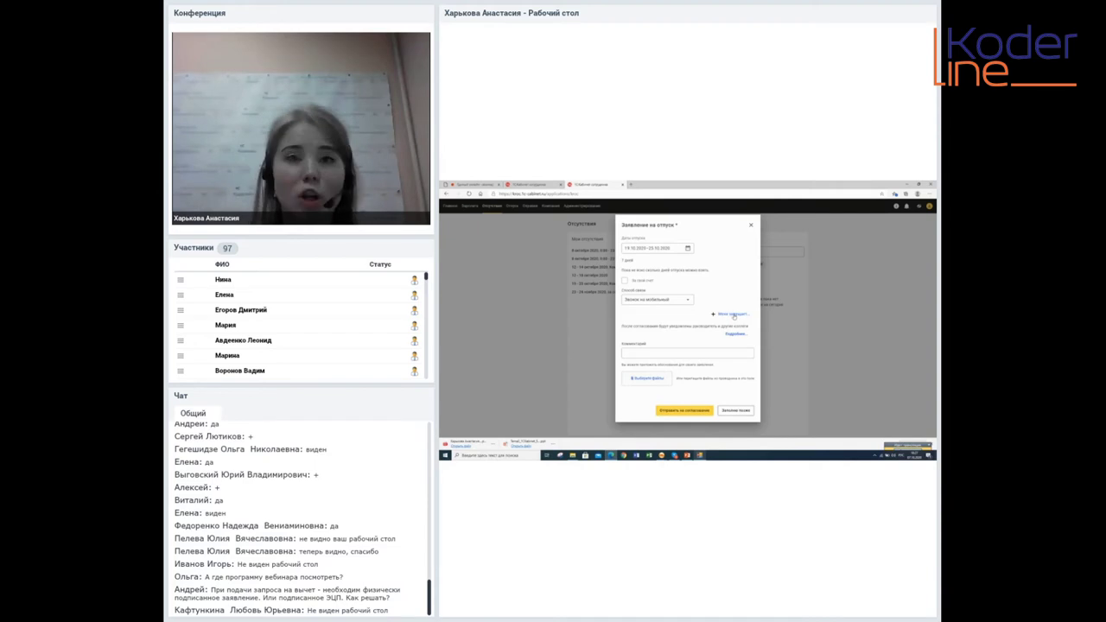
click(733, 315)
click(745, 304)
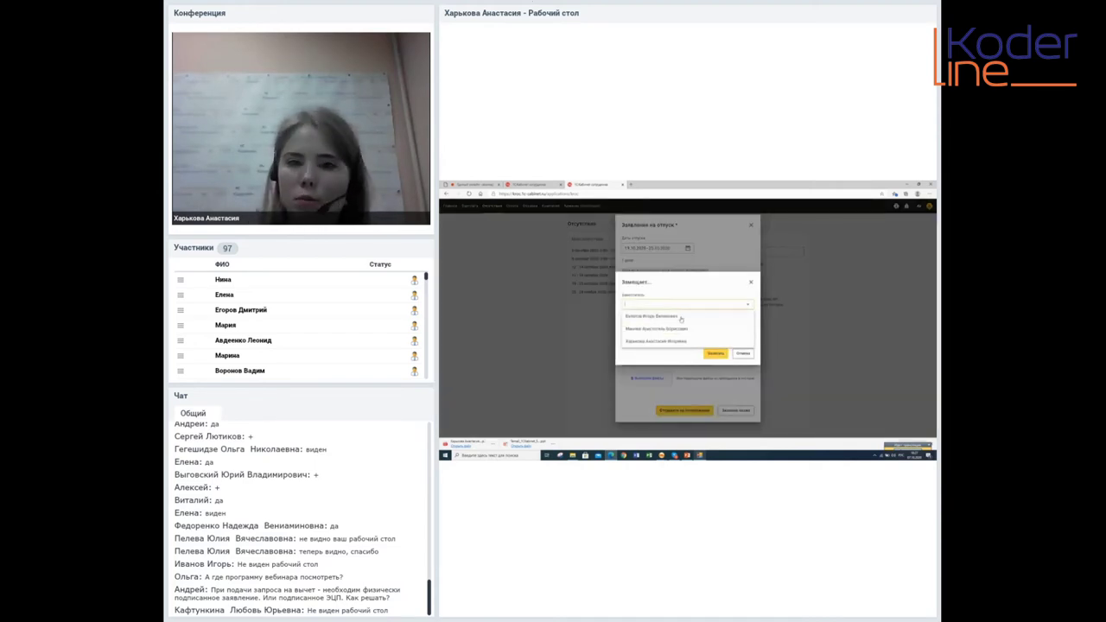
key(Escape)
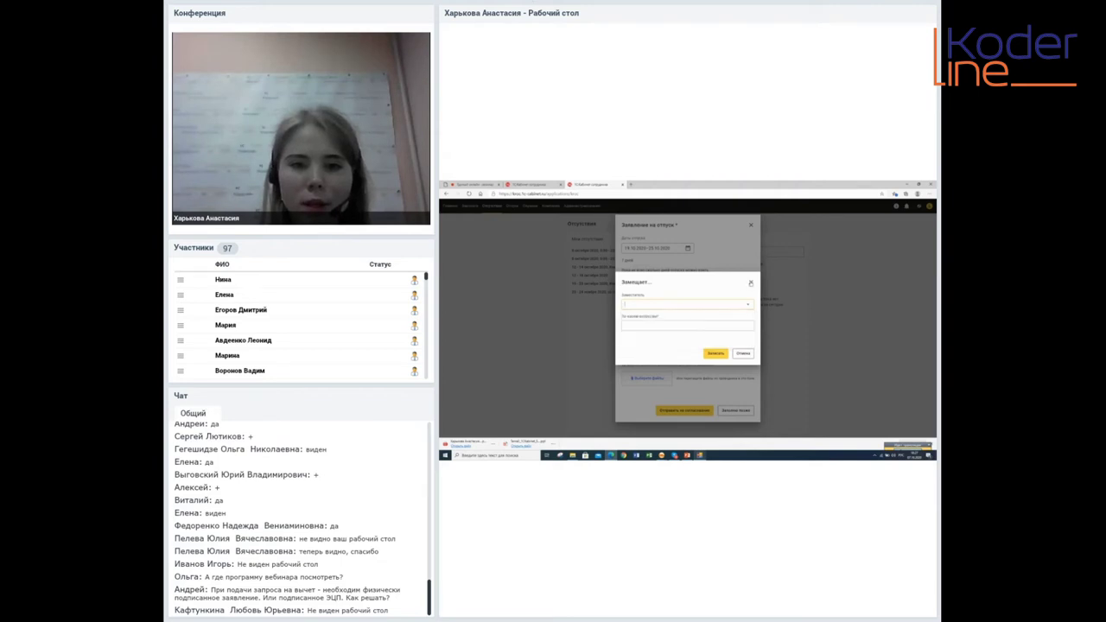
key(Escape)
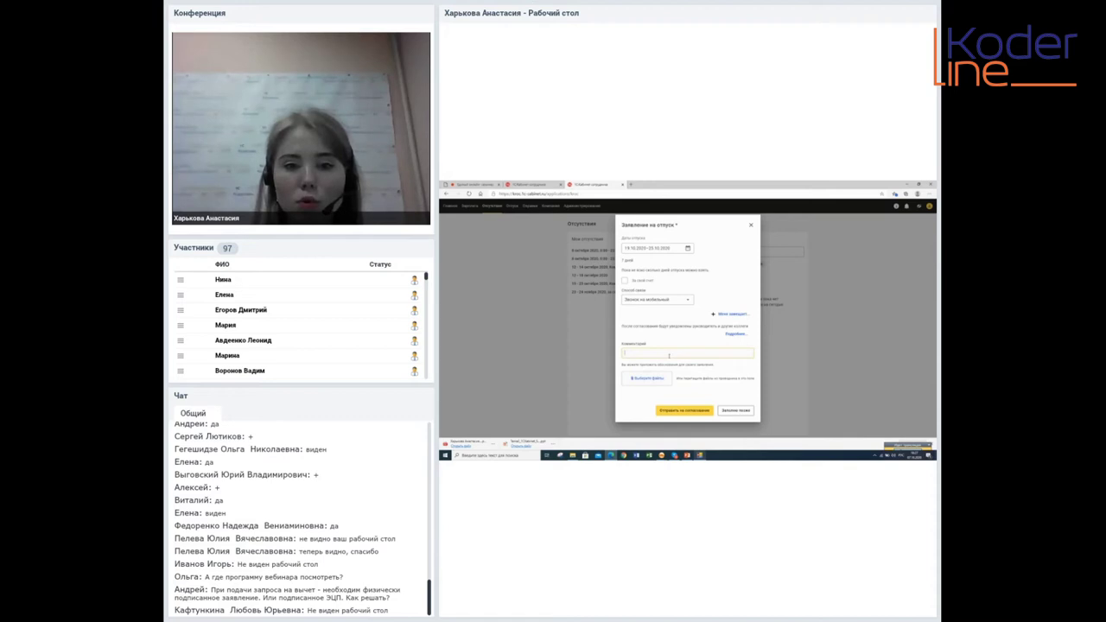
click(684, 409)
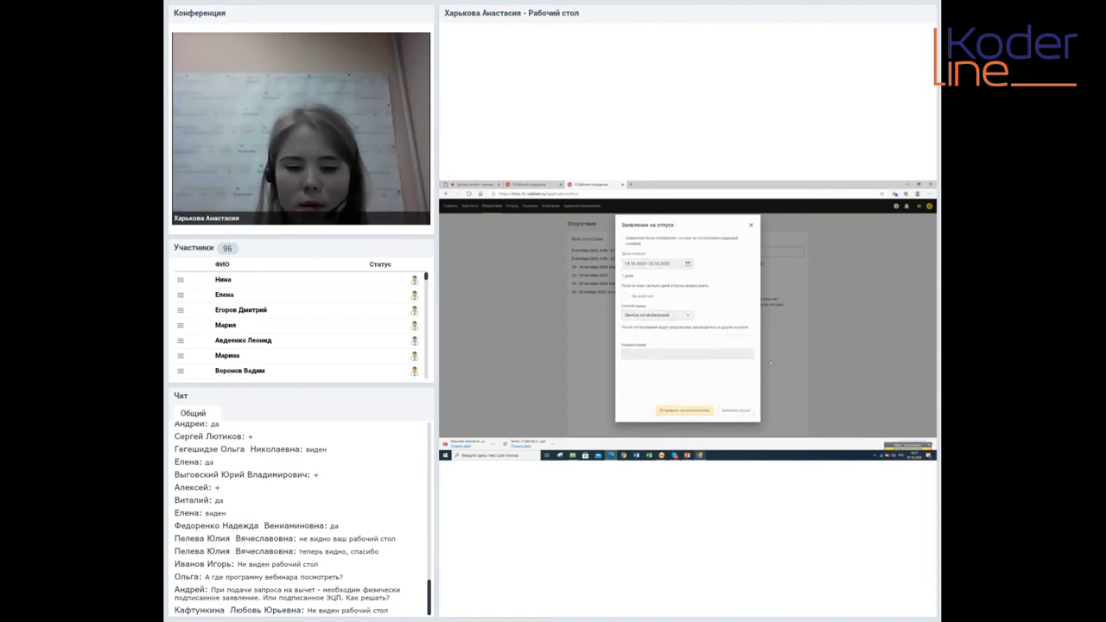
click(688, 346)
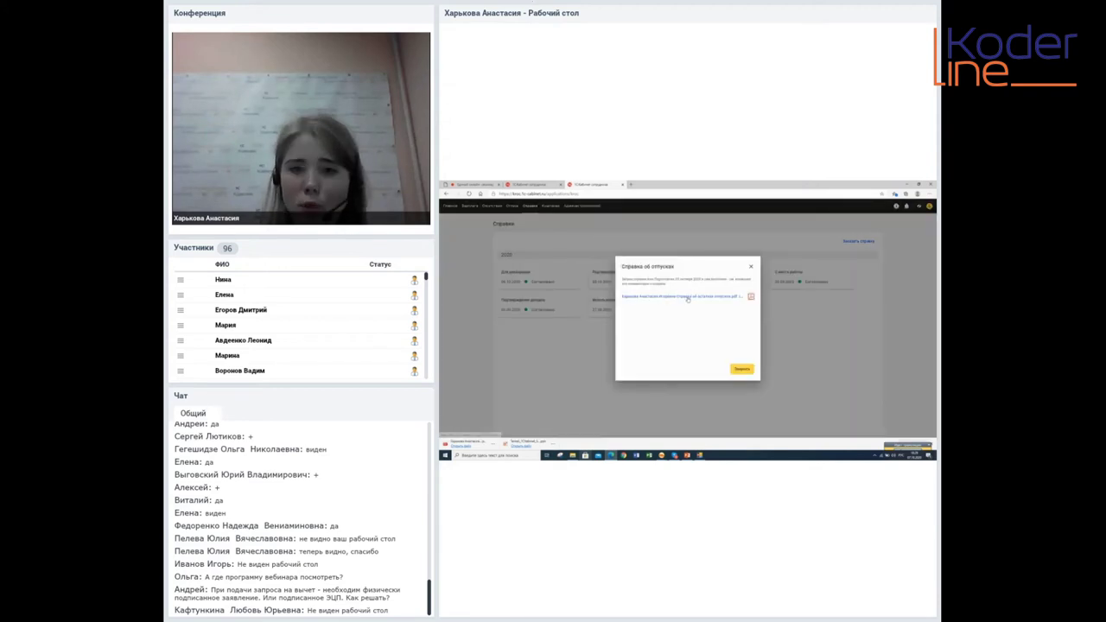
View the Справка об отпусках PDF, then close it and the certificate window
click(675, 298)
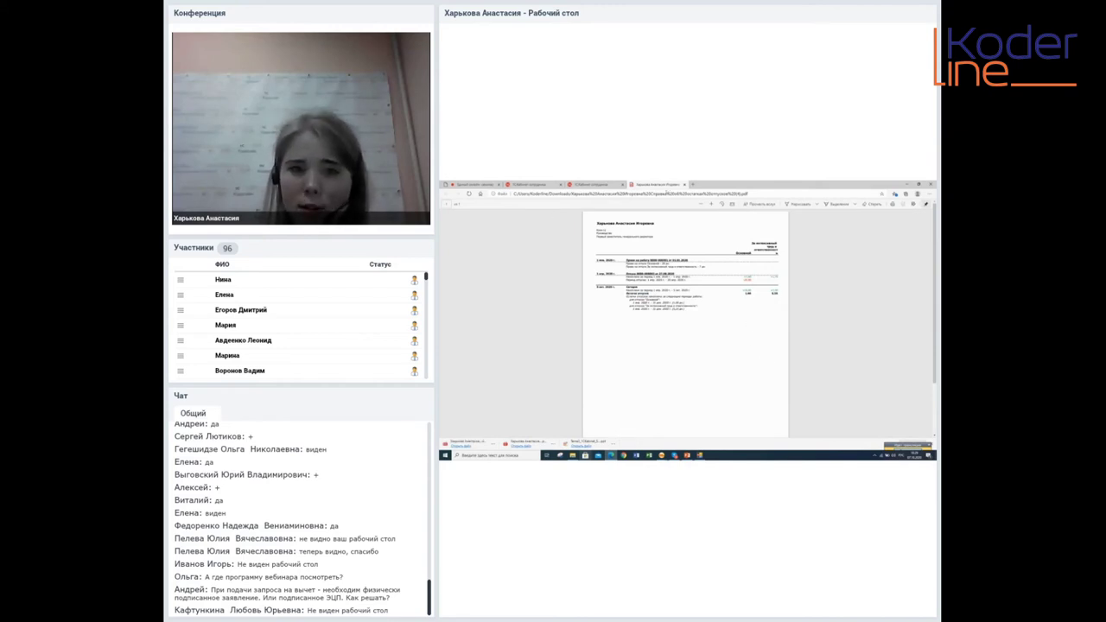
click(688, 184)
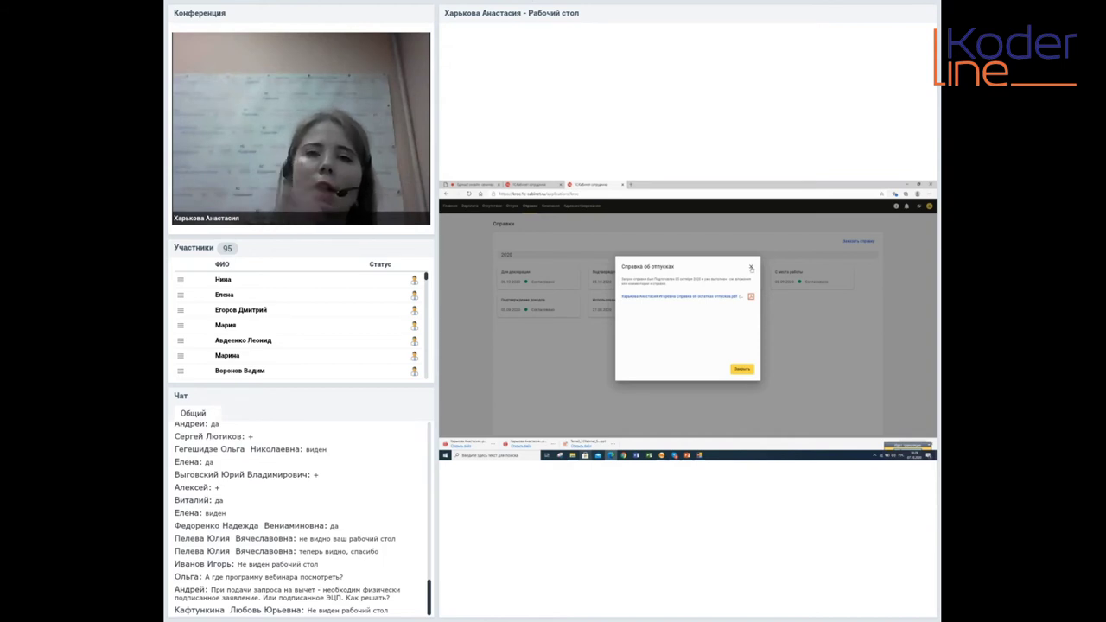
click(753, 266)
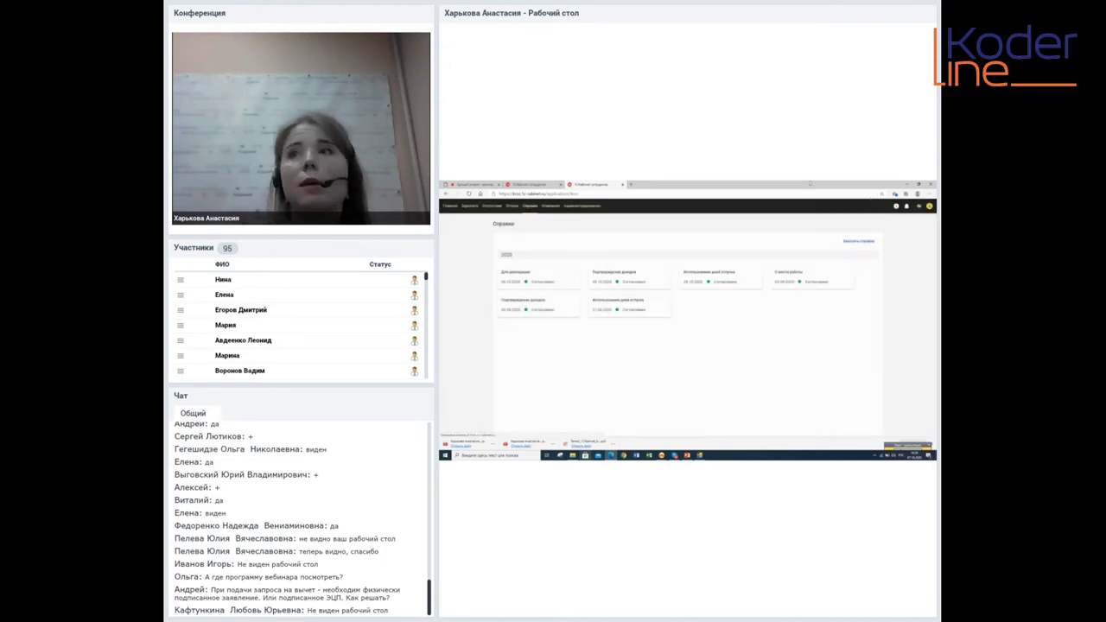
Order a 2-НДФЛ certificate for Подтверждение доходов and dismiss the confirmation
click(860, 245)
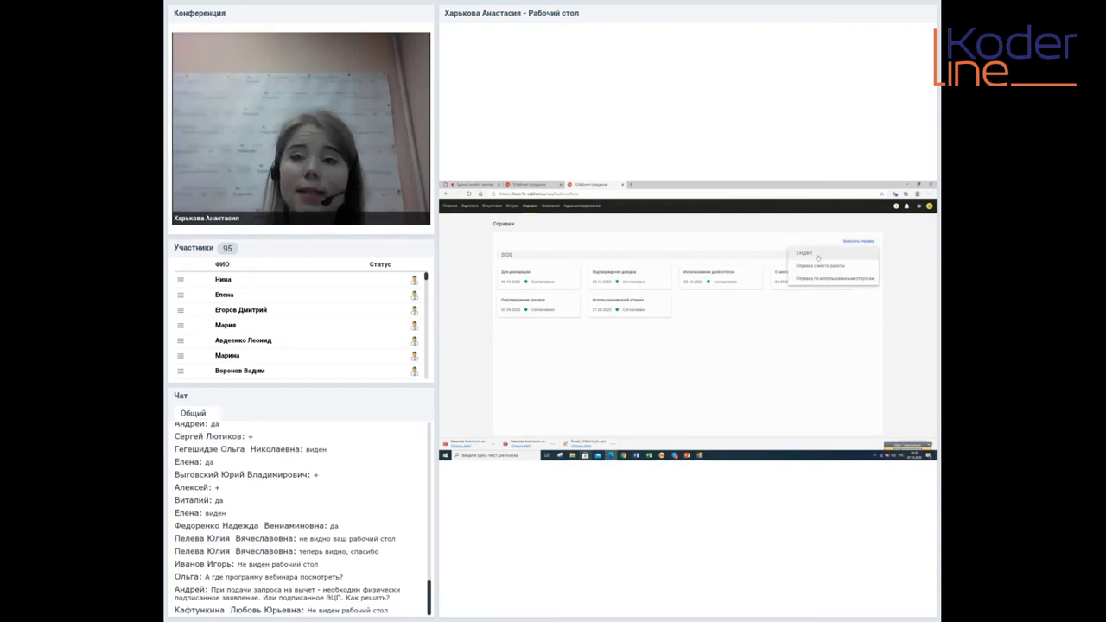
click(817, 257)
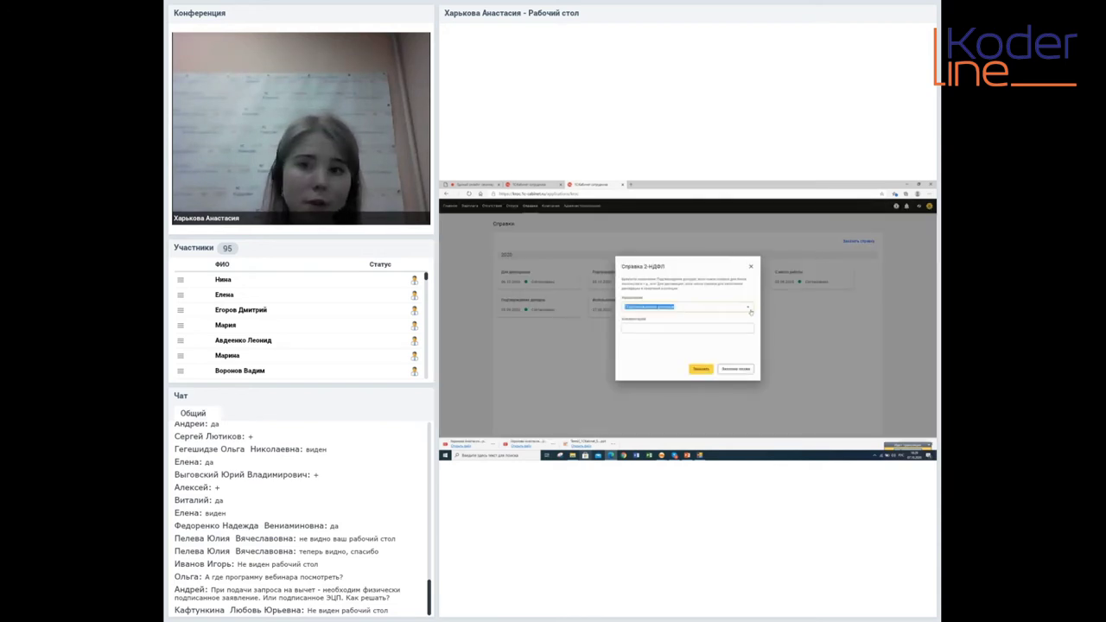
click(748, 309)
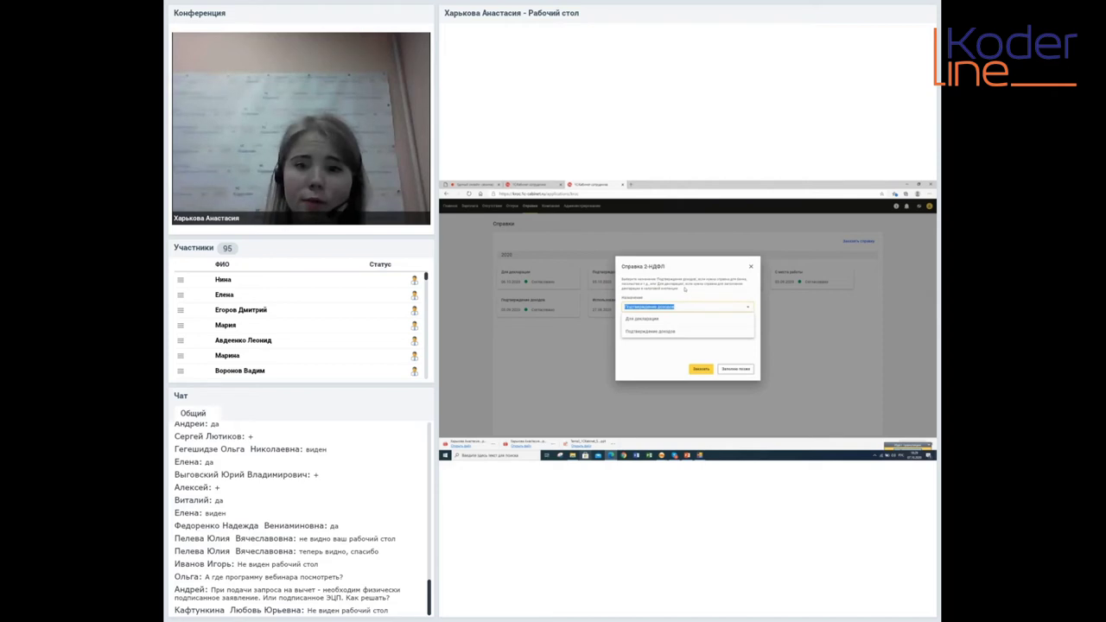
click(655, 331)
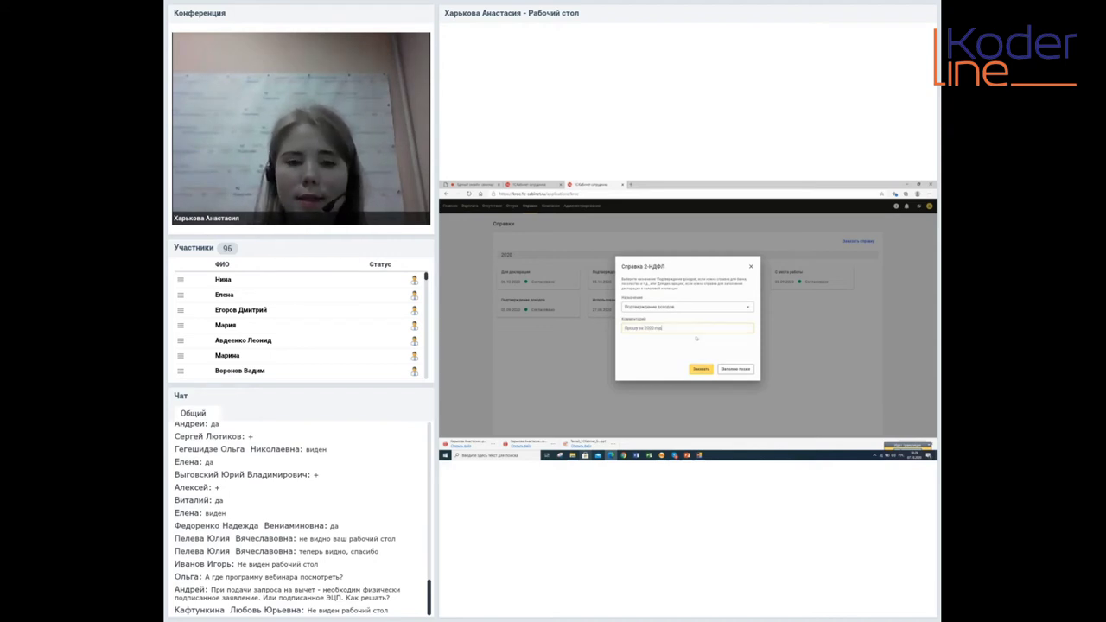
click(704, 371)
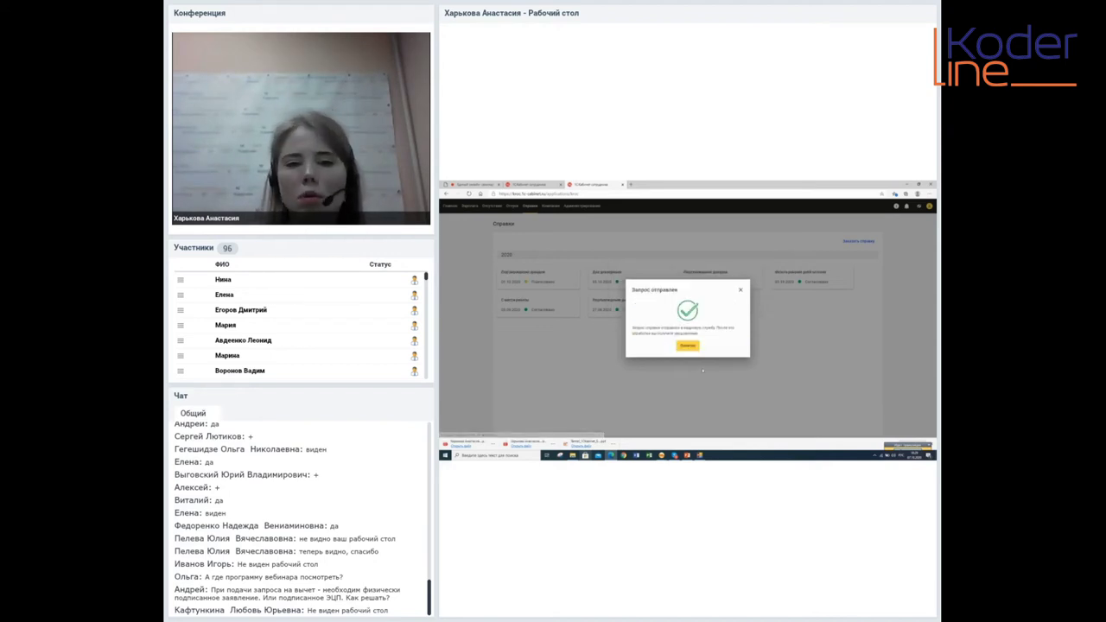
click(688, 347)
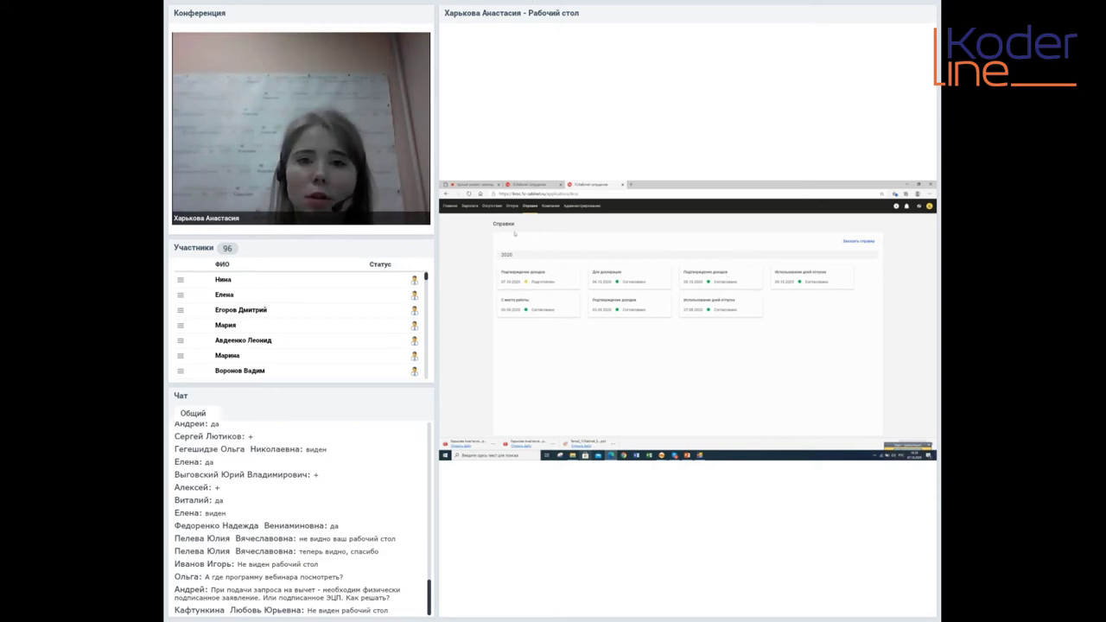
List the company's three employees on the Компания page, then switch to the 1С salary program window
click(551, 206)
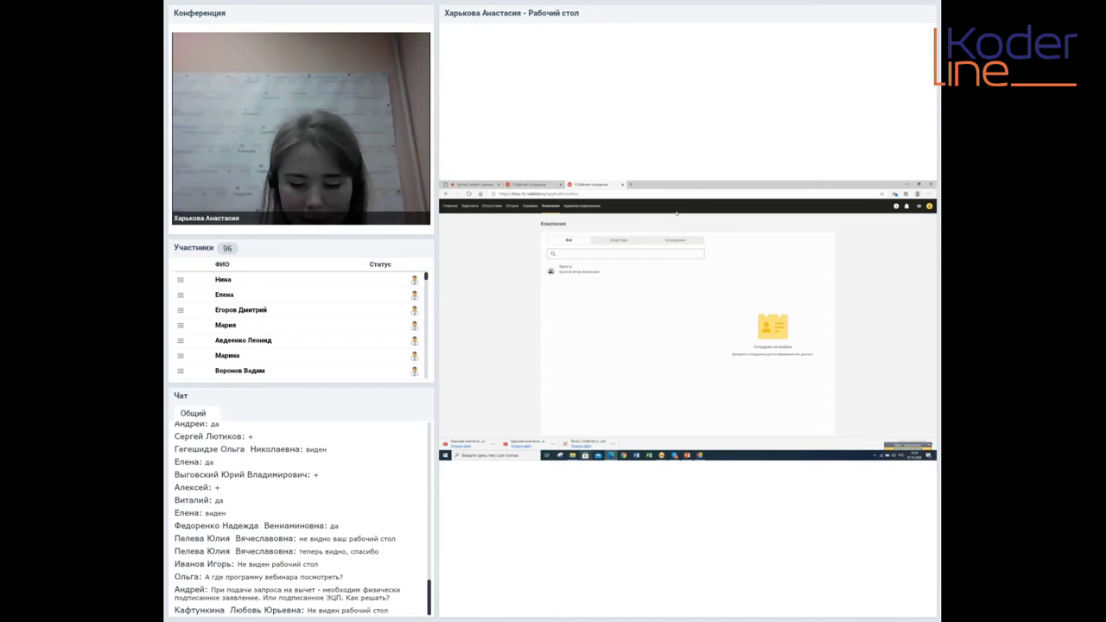
click(685, 242)
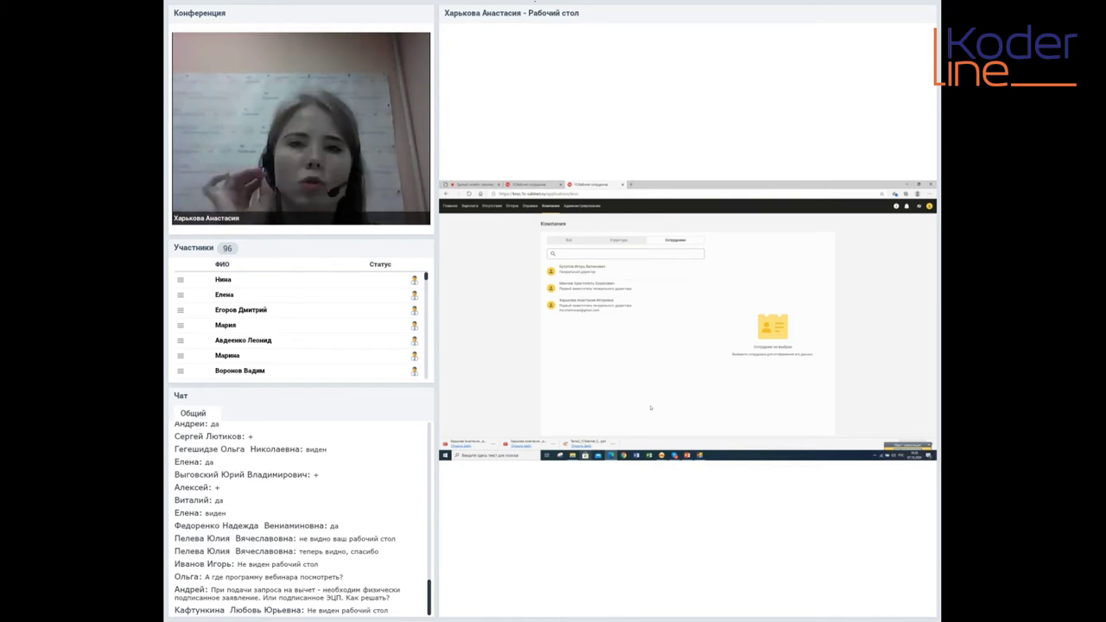
click(680, 439)
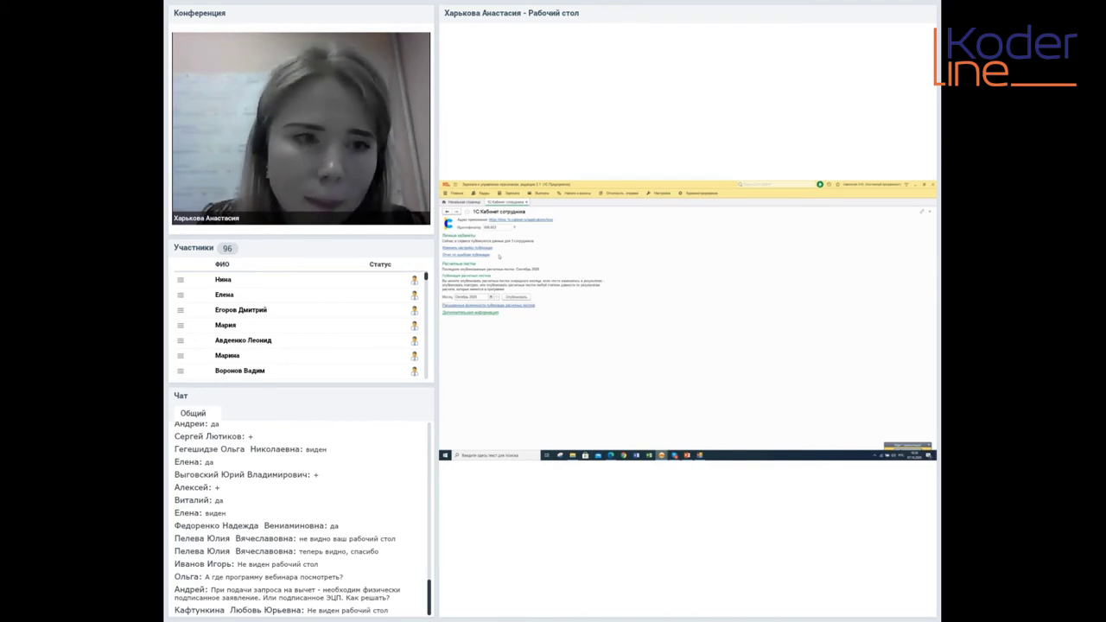
Check the cabinet publication settings for the Руководство department, then return to the portal's employee list
click(465, 248)
click(446, 246)
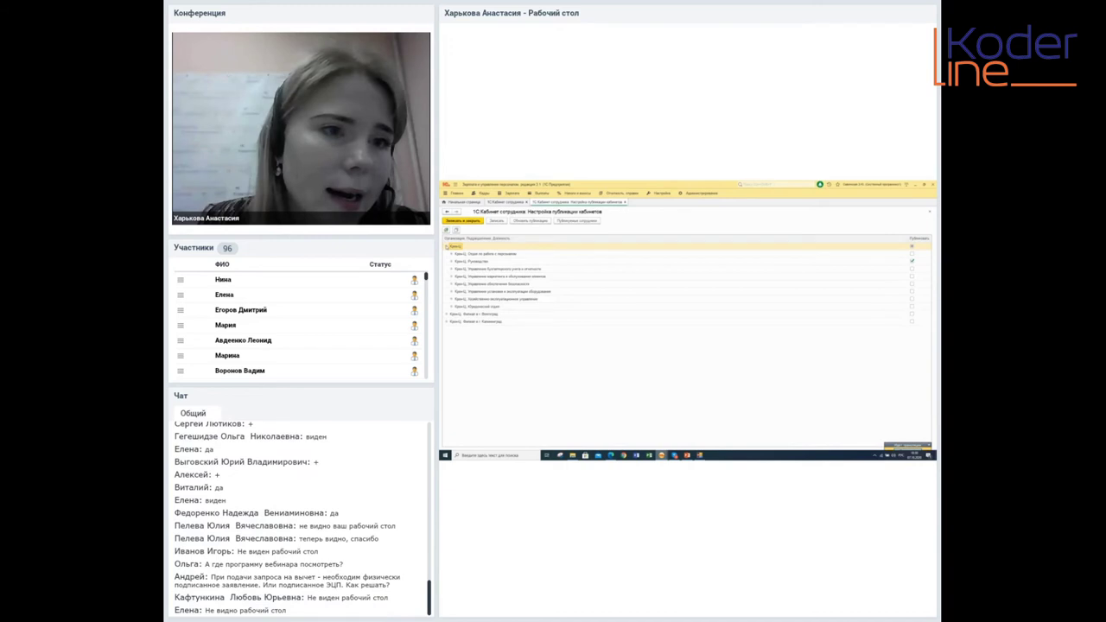
click(467, 261)
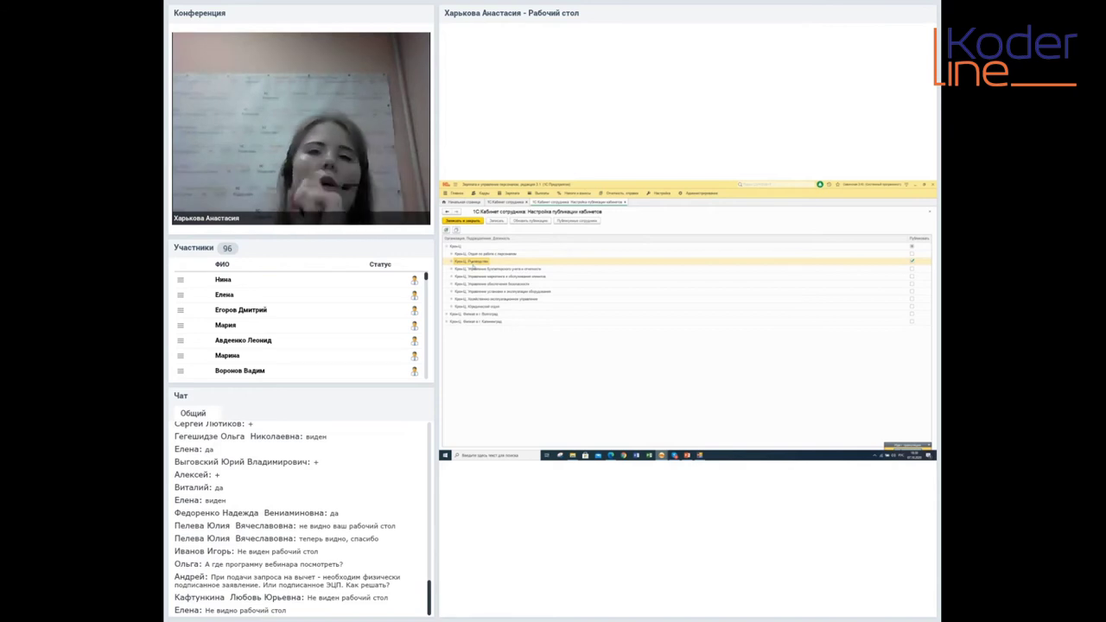
mouse_move(611, 456)
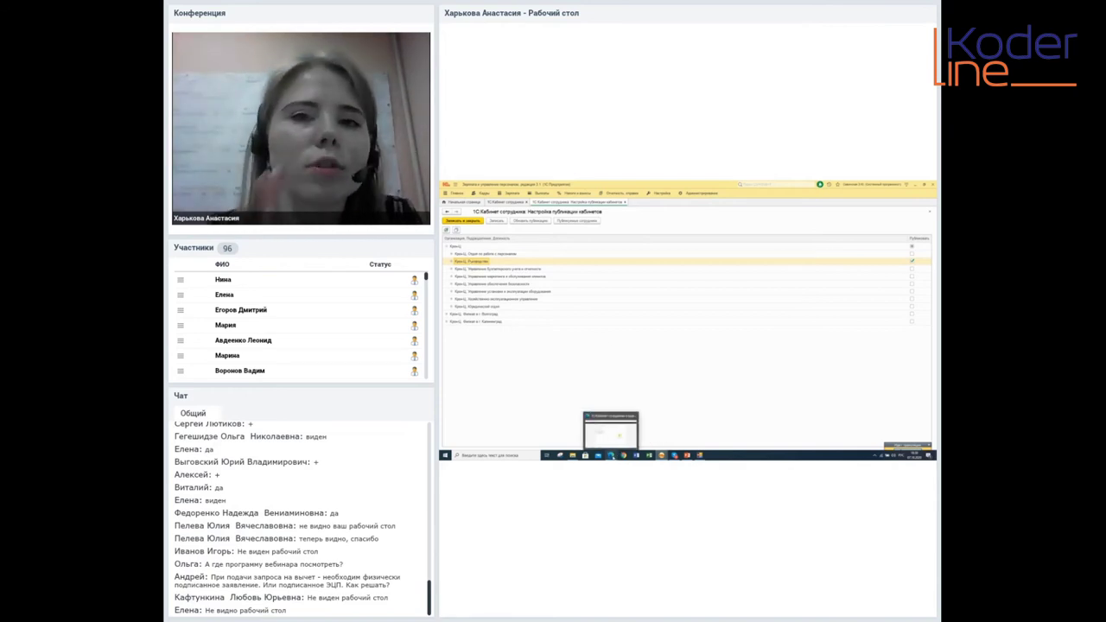
click(611, 430)
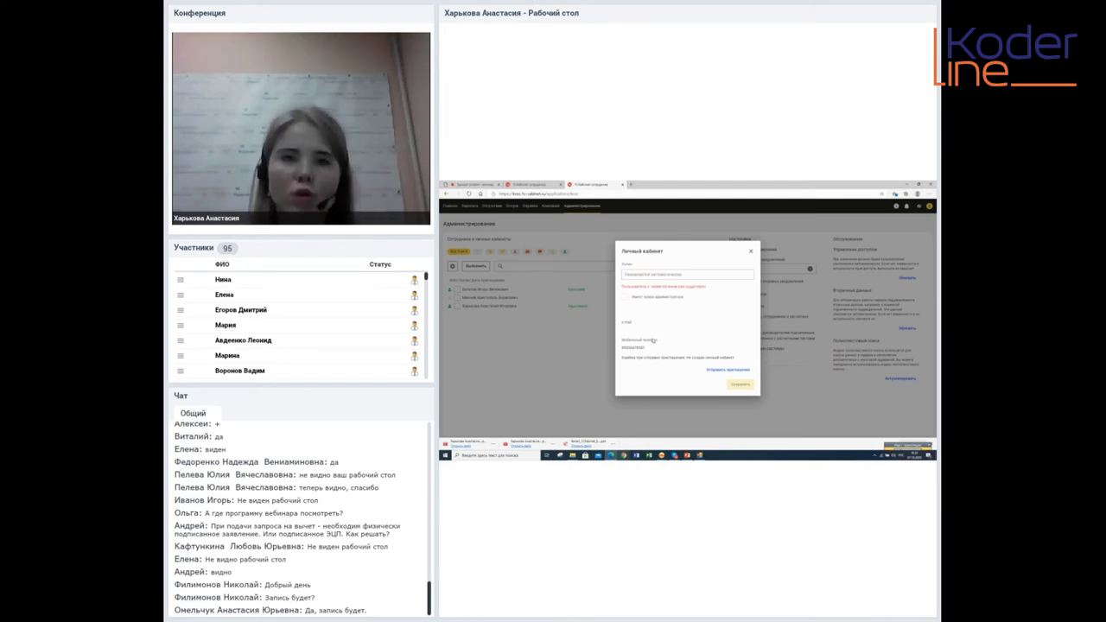
Close the Личный кабинет invitation showing the login error and return to the Главная dashboard
drag(631, 286, 706, 288)
click(706, 288)
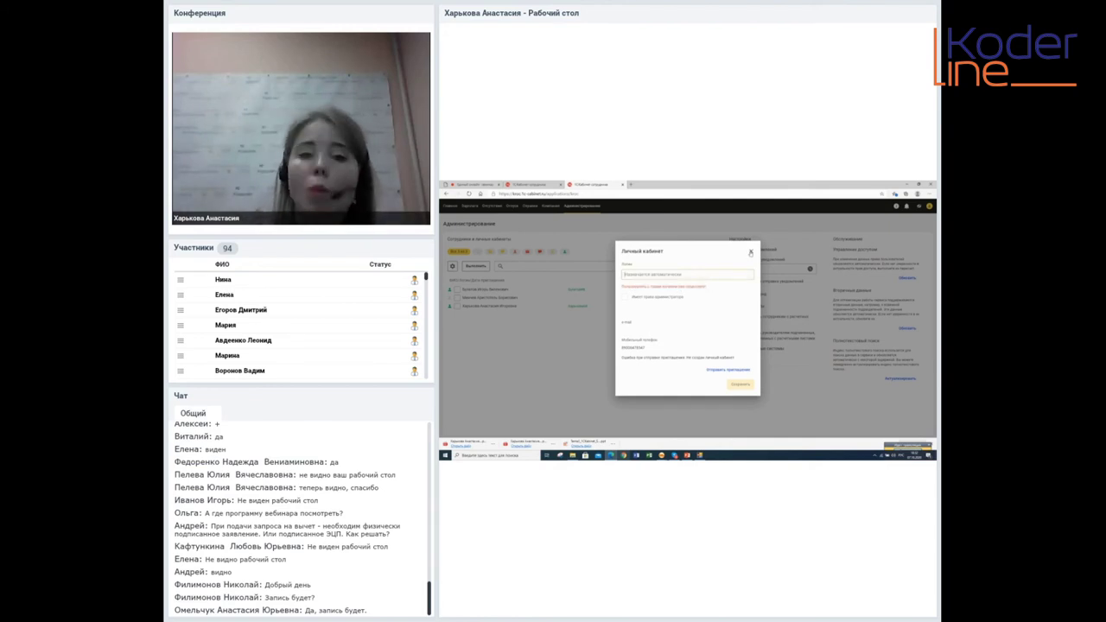
click(750, 253)
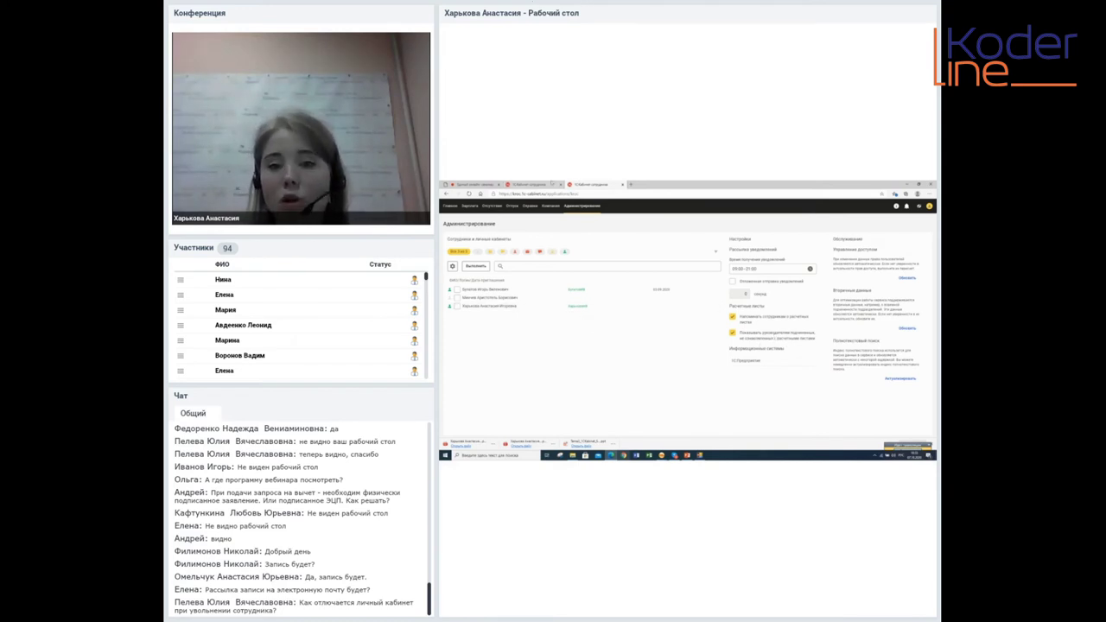
click(540, 184)
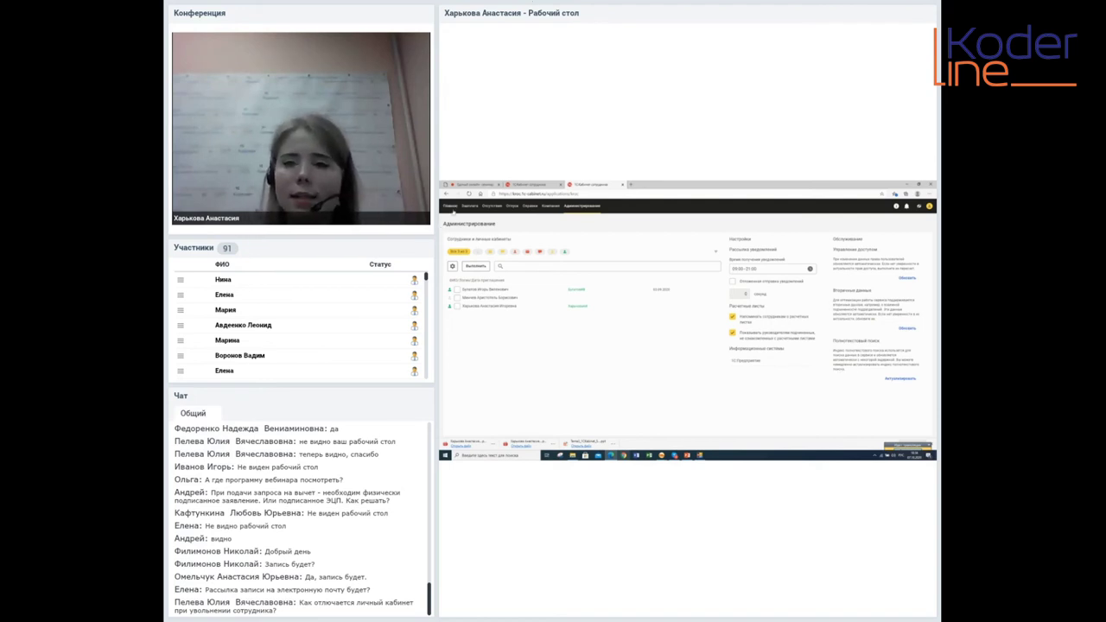
click(451, 206)
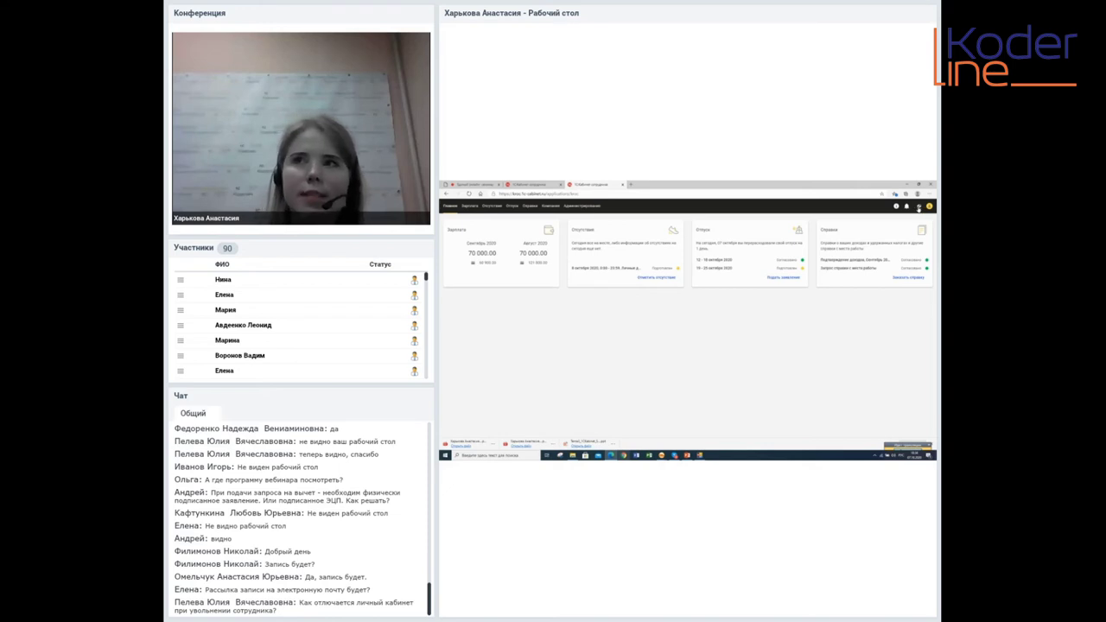
Hide and reshow the salary amounts, go to Администрирование, and open the user's account menu
click(918, 209)
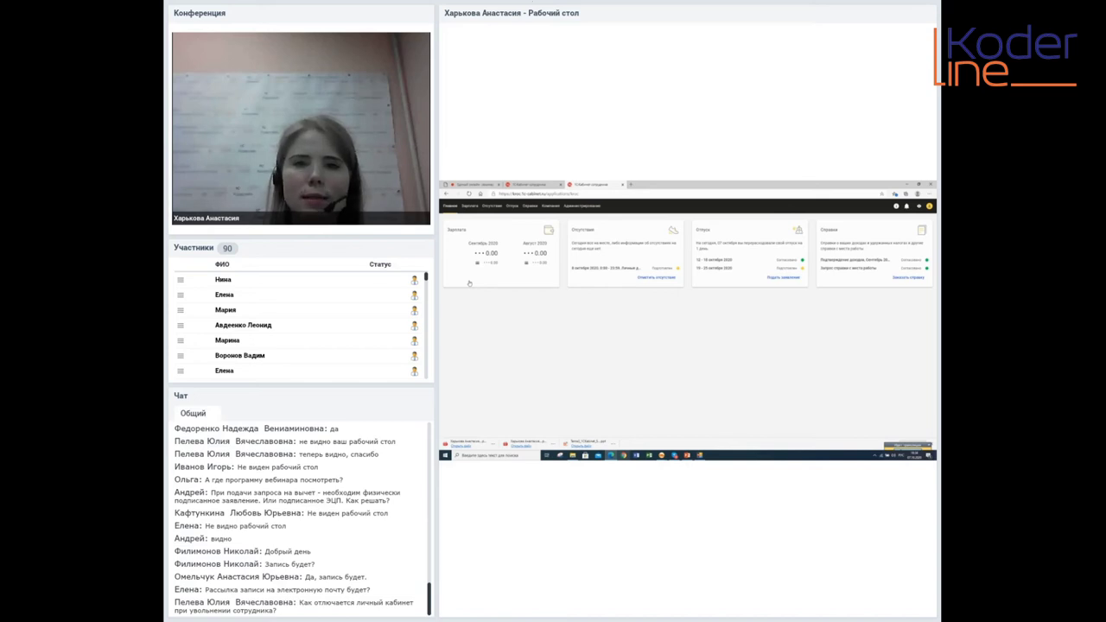
click(918, 209)
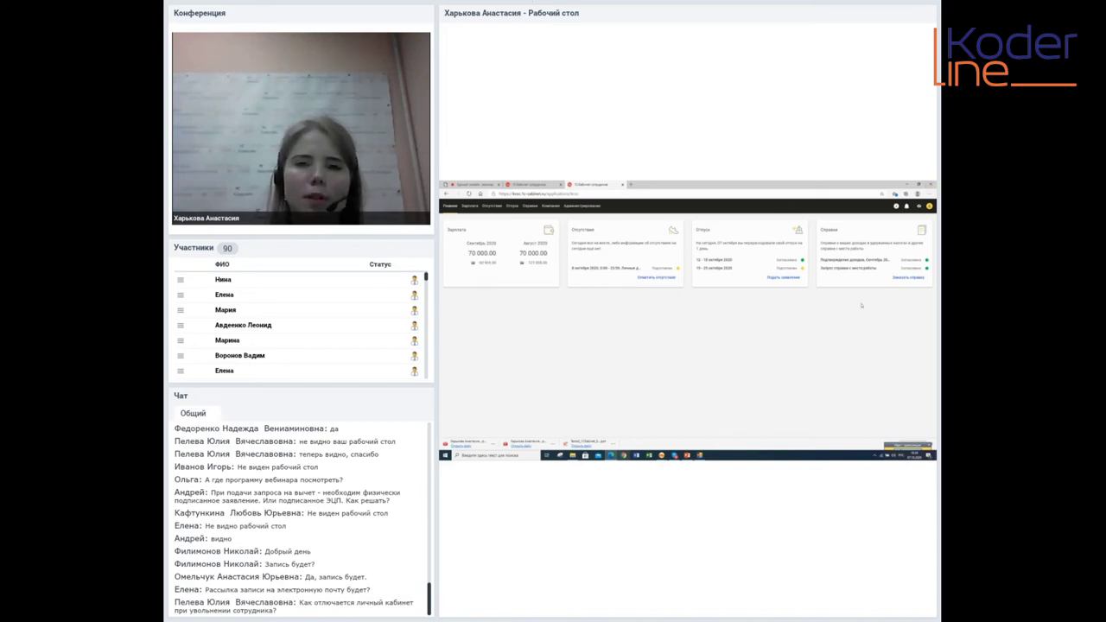
click(598, 206)
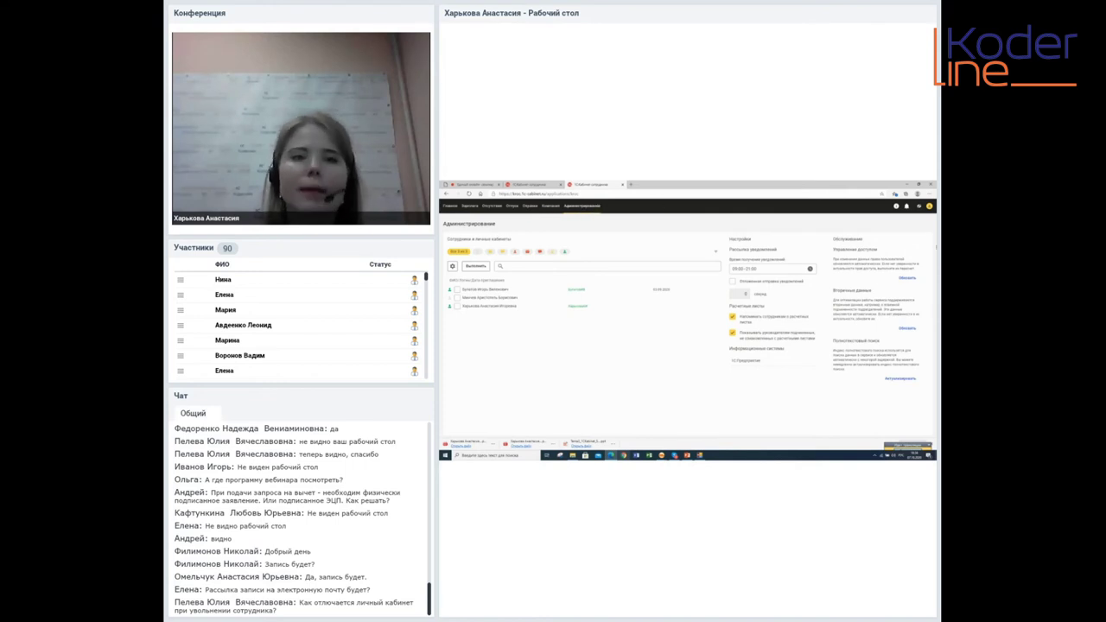
click(929, 207)
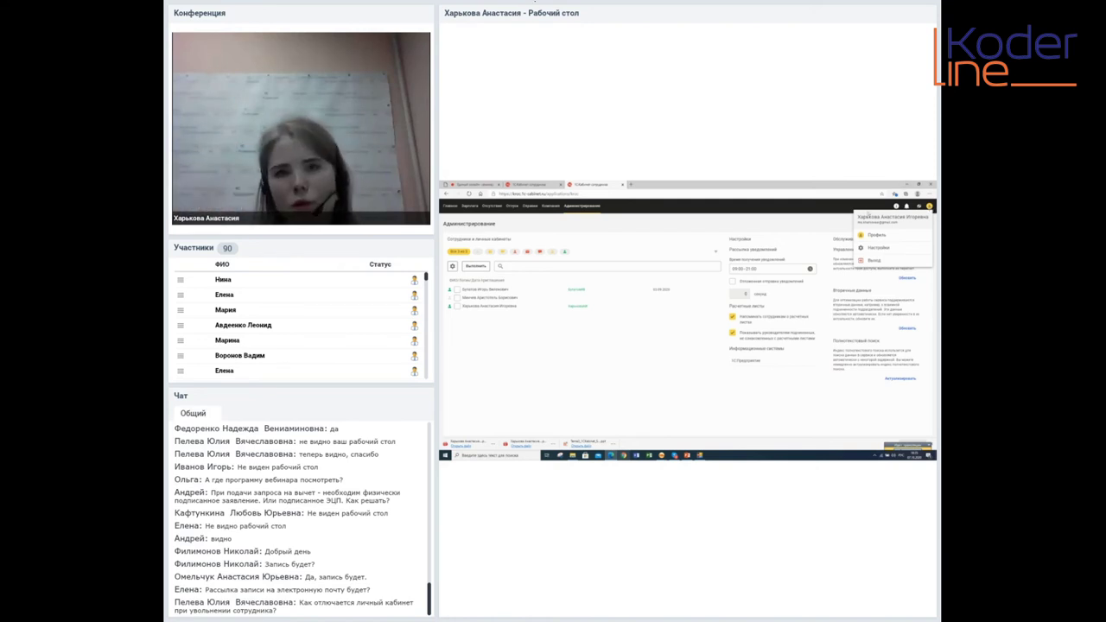
Go to Профиль and open the Изменить мои данные change-request form
click(877, 235)
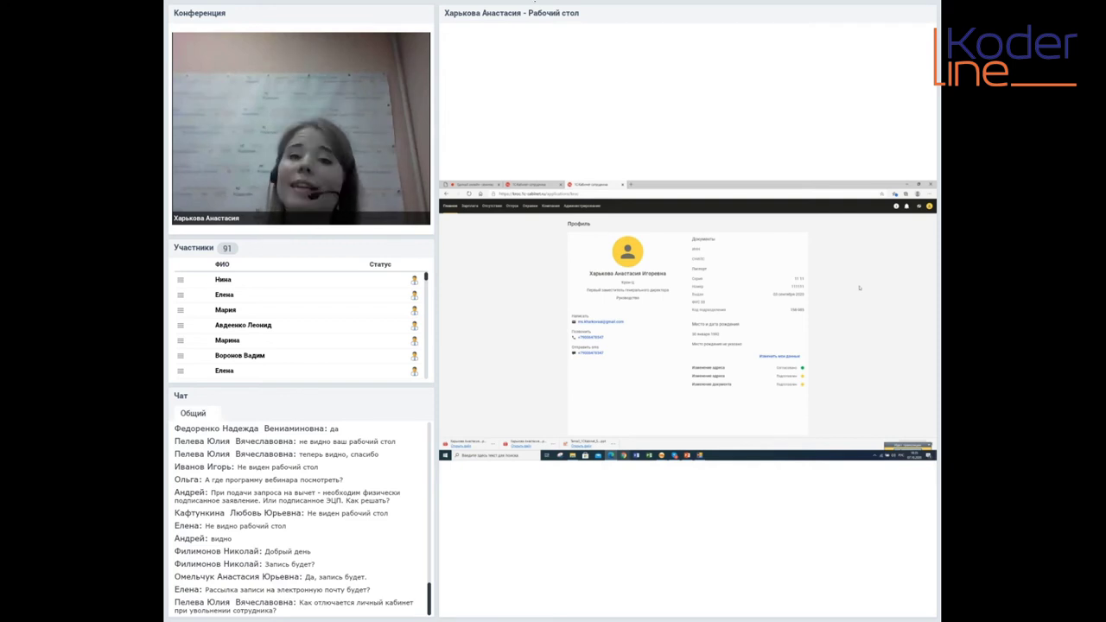
click(780, 355)
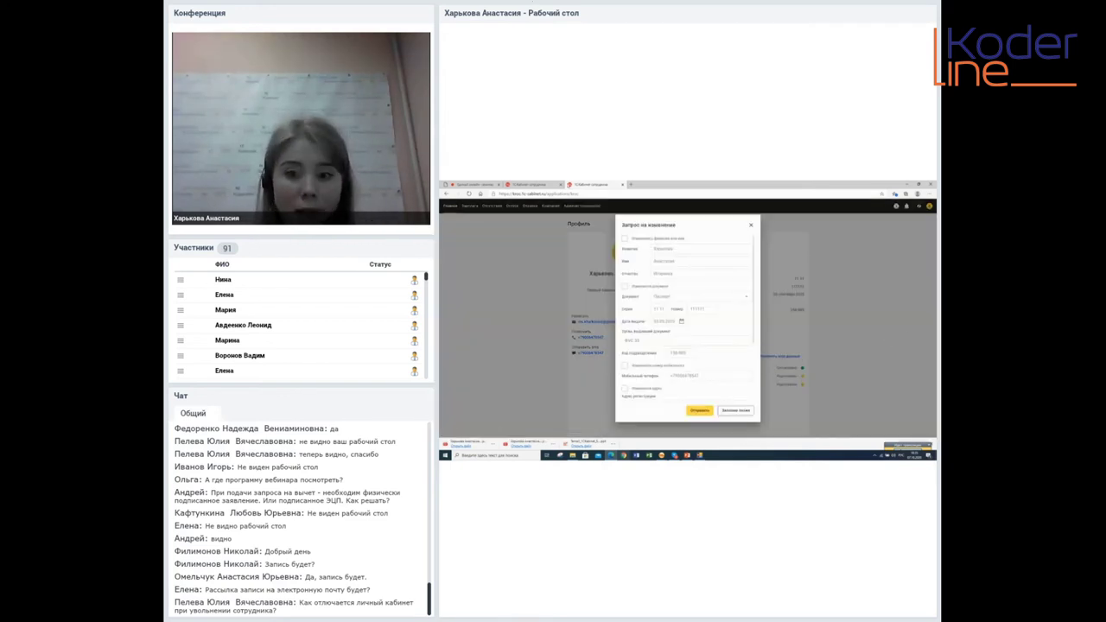
Point out the name, identity document and address change options in the request form
double_click(662, 238)
double_click(639, 285)
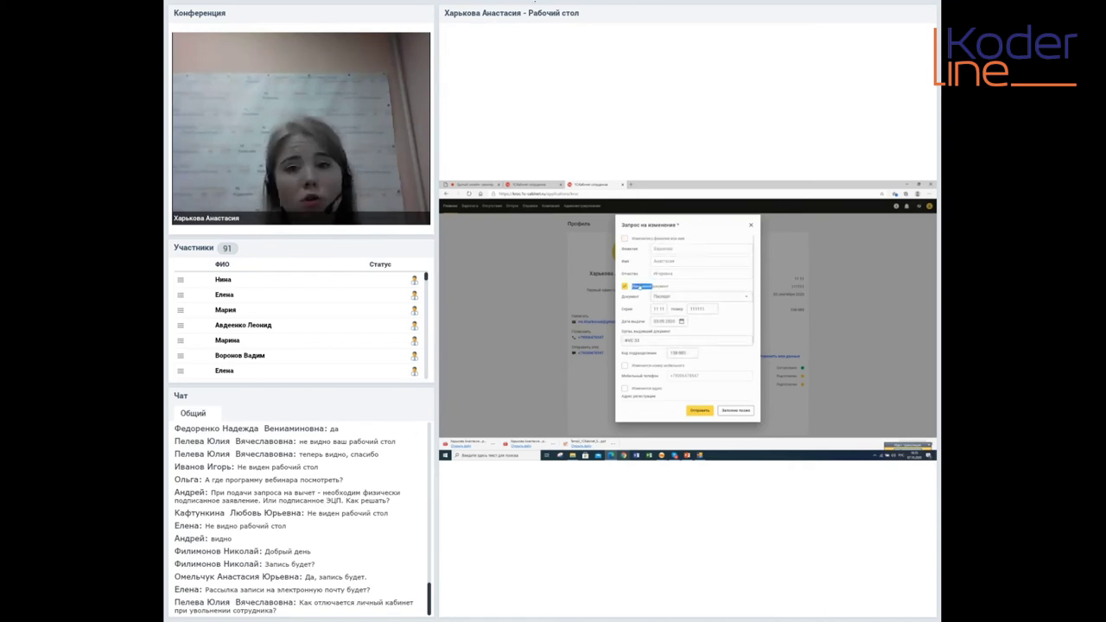
scroll(661, 319, down, 1)
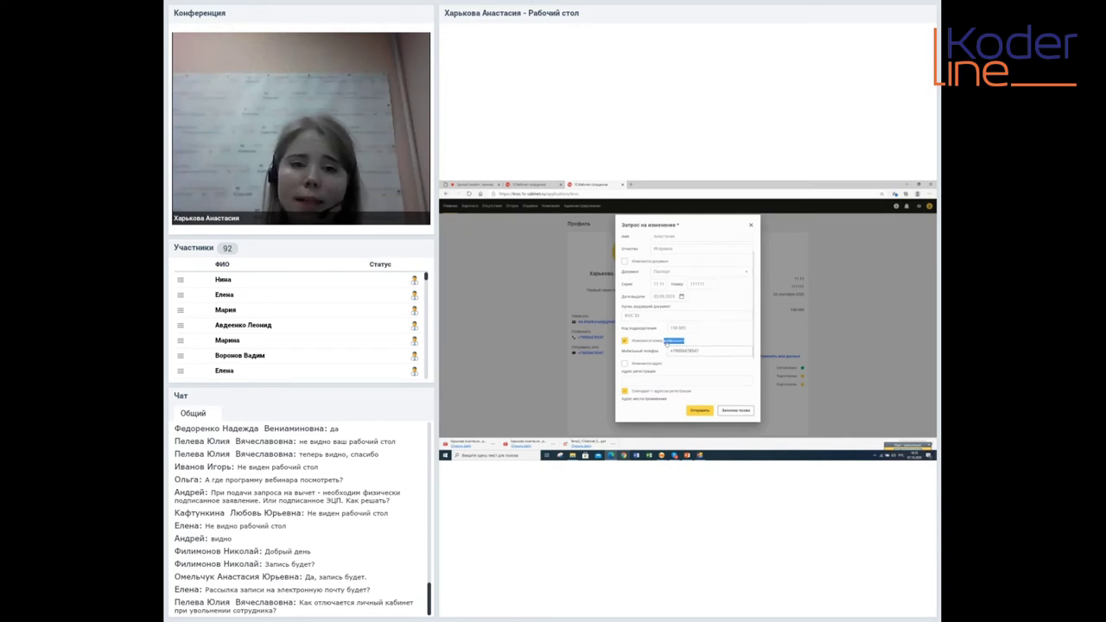
double_click(641, 364)
scroll(644, 345, up, 1)
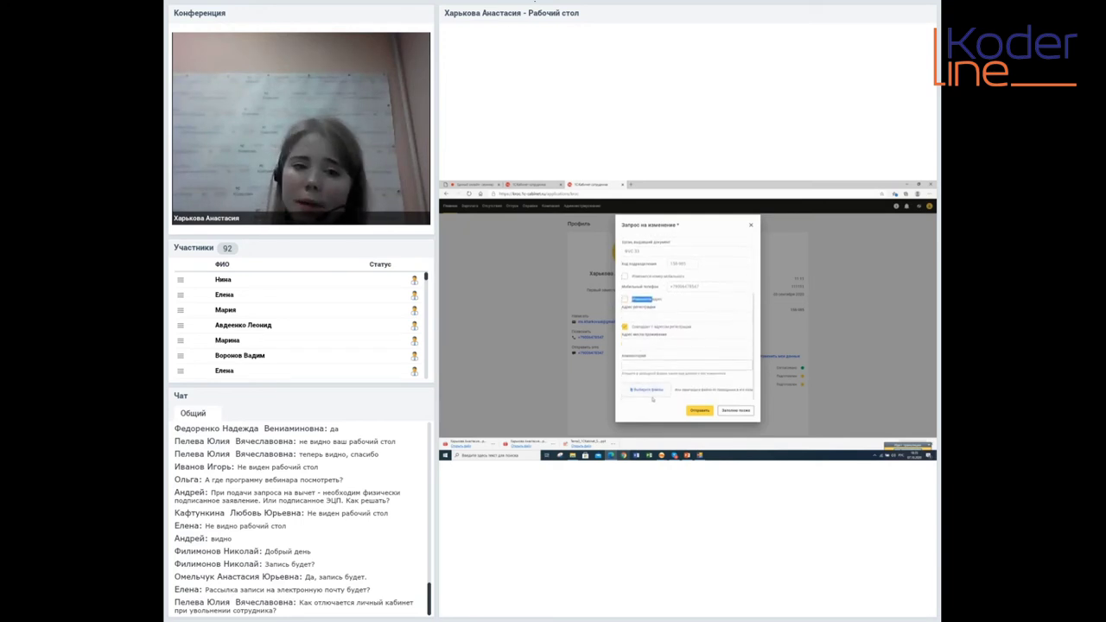
Tick Изменить документ and enter passport series 22 22 and number 22222
click(648, 273)
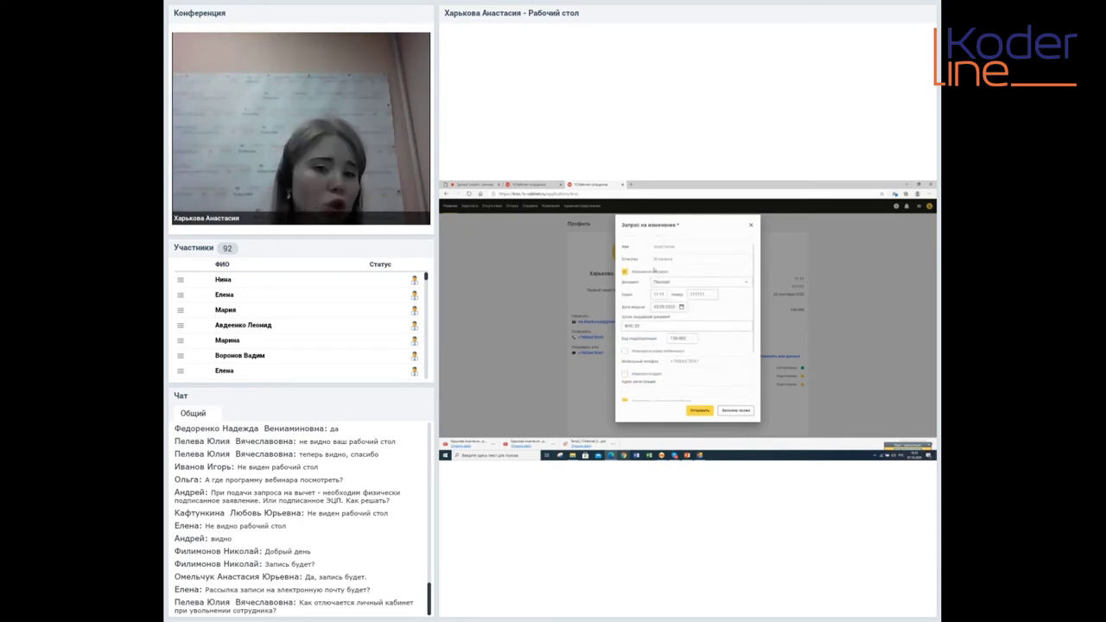
drag(653, 295, 706, 290)
text(22 22)
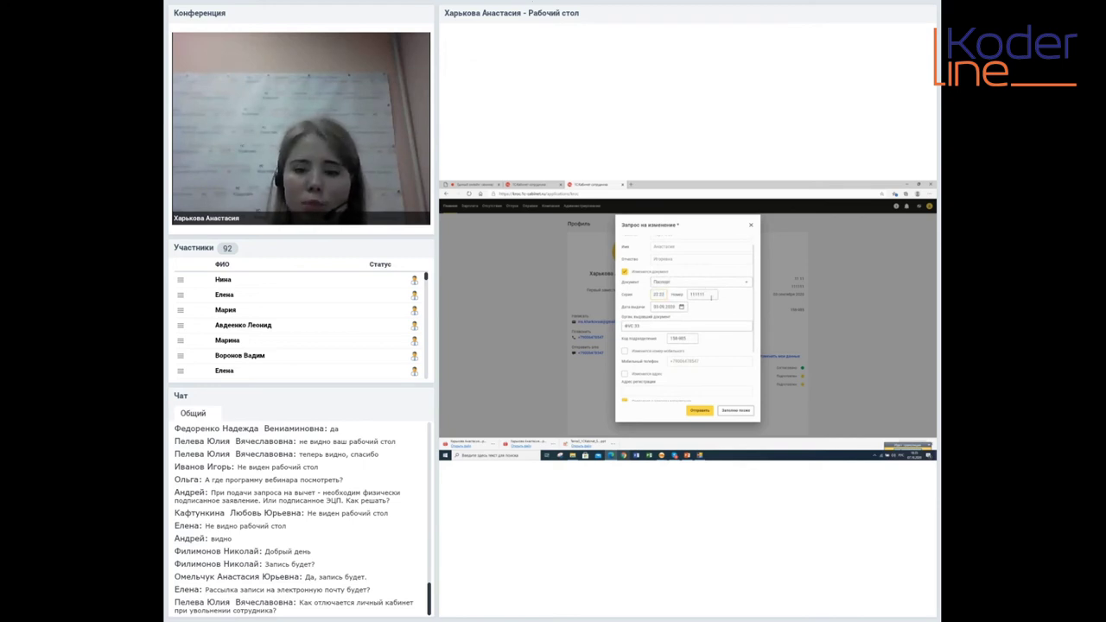
drag(710, 296, 671, 292)
text(2222)
text(2)
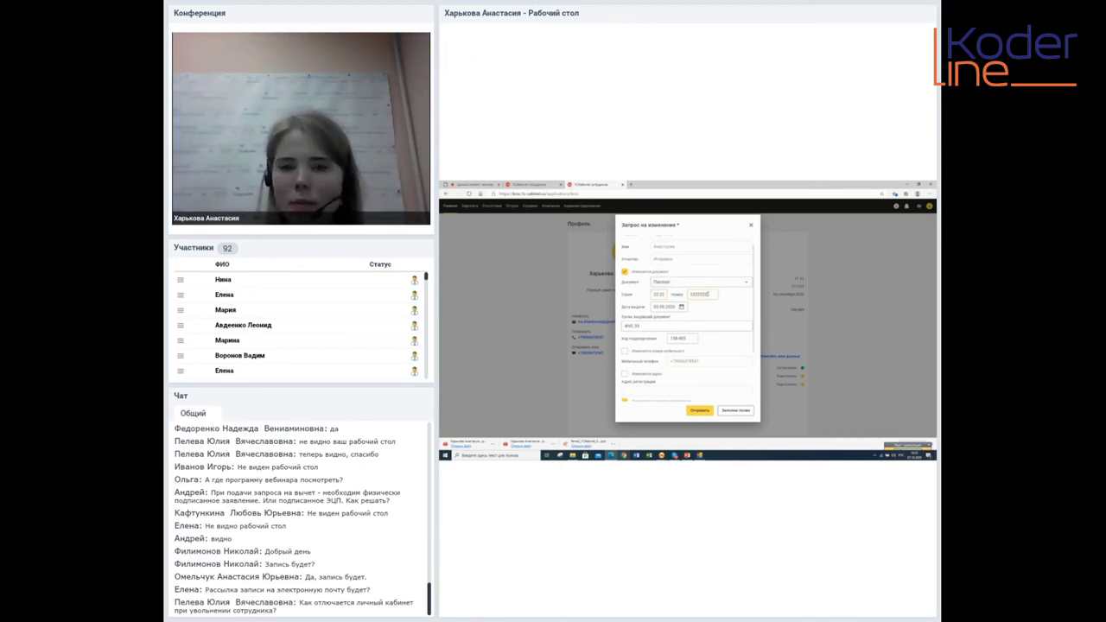
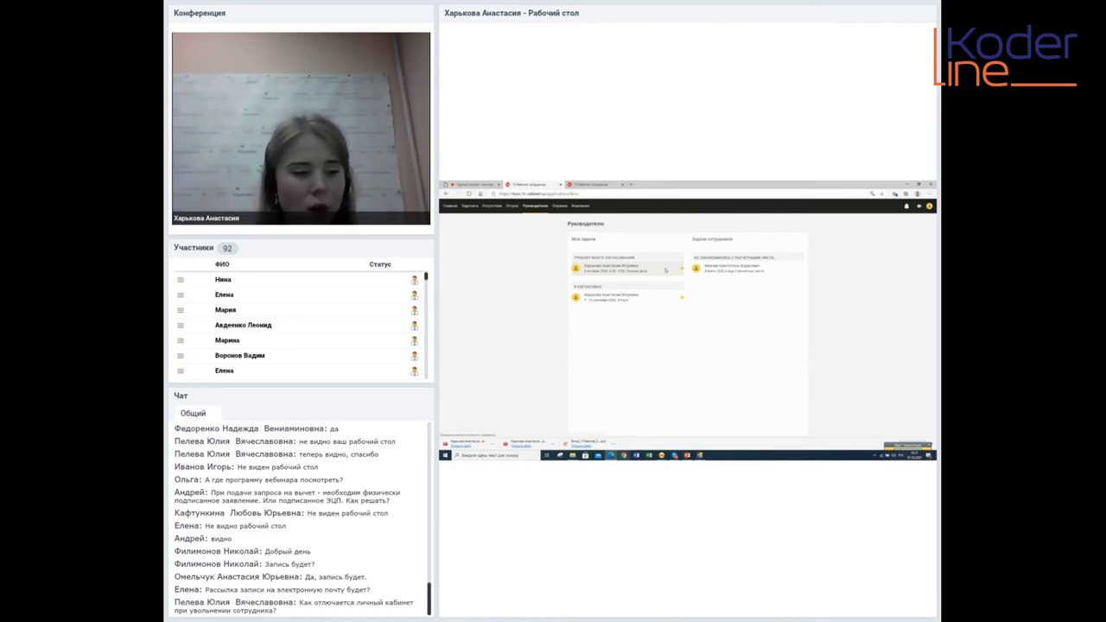
Approve the employee's absence request listed under 'Требует моего согласования' and confirm with OK
click(669, 270)
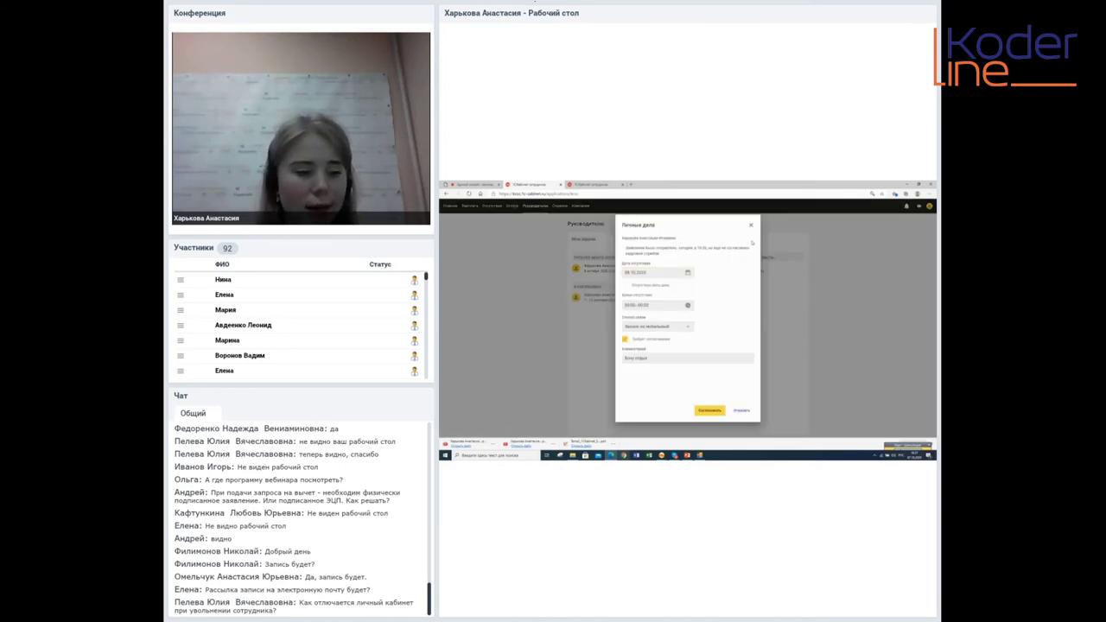
click(709, 410)
click(693, 347)
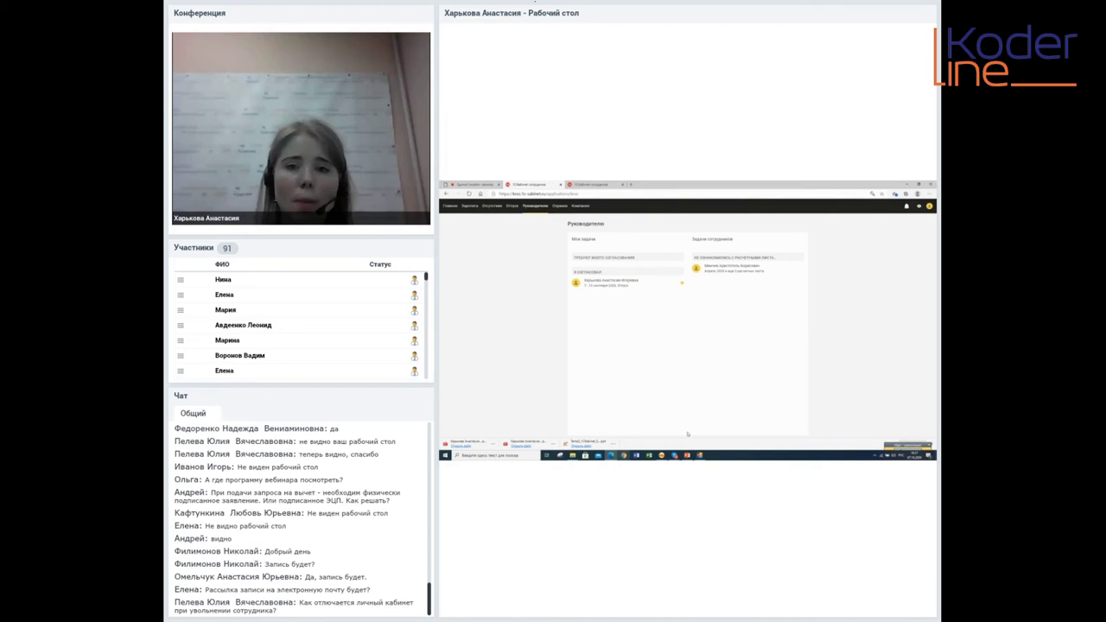
click(663, 455)
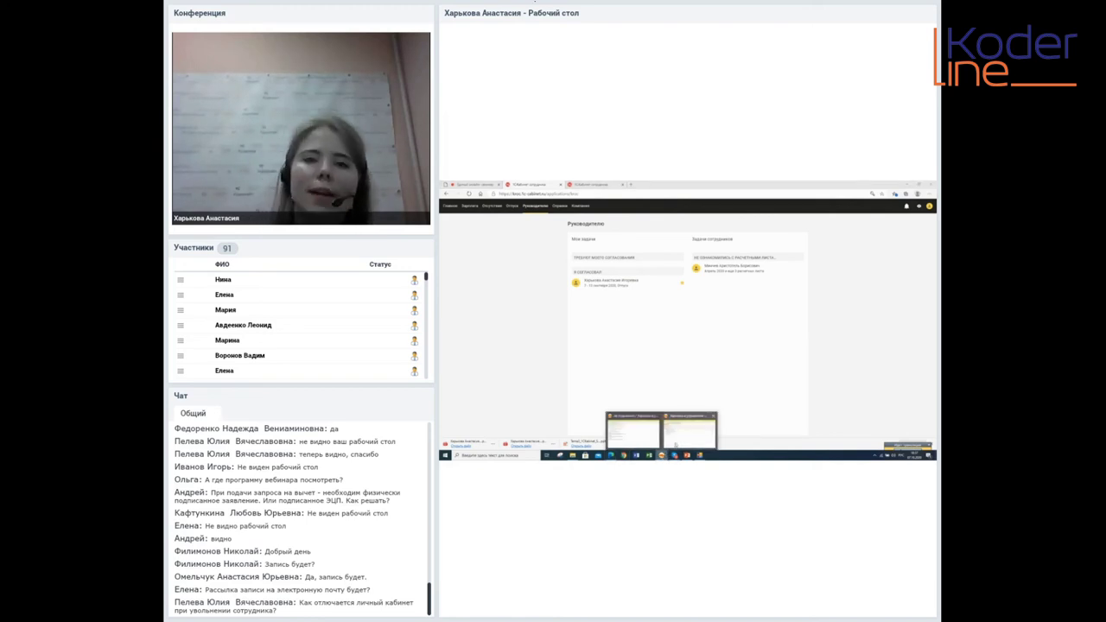
Back in 1С:ЗУП, close the 'Настройка публикации кабинетов' tab
click(674, 442)
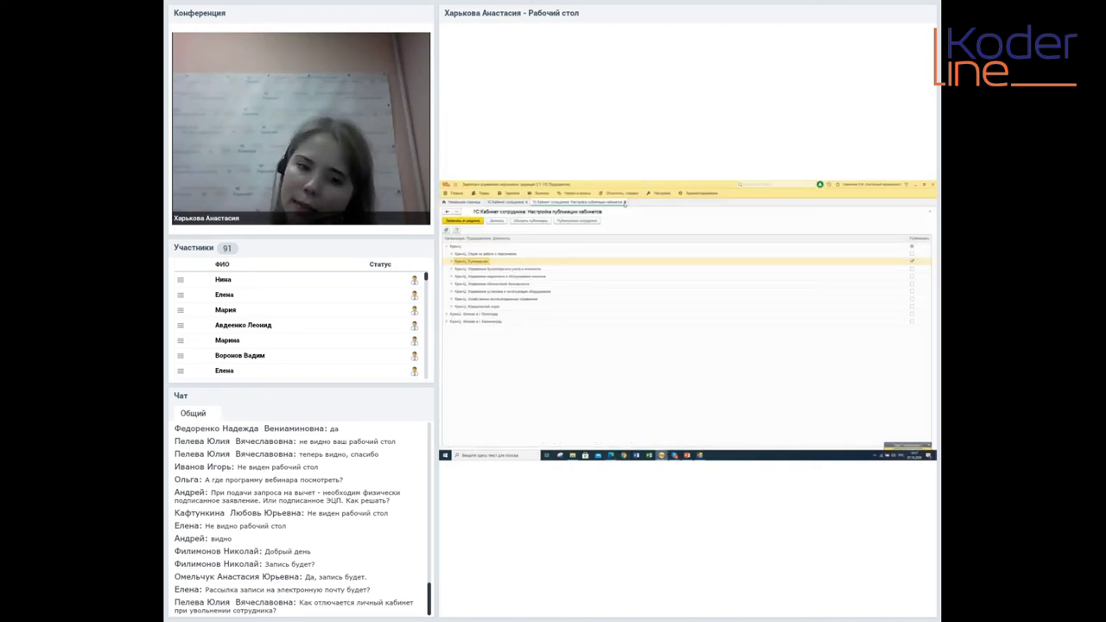
click(625, 204)
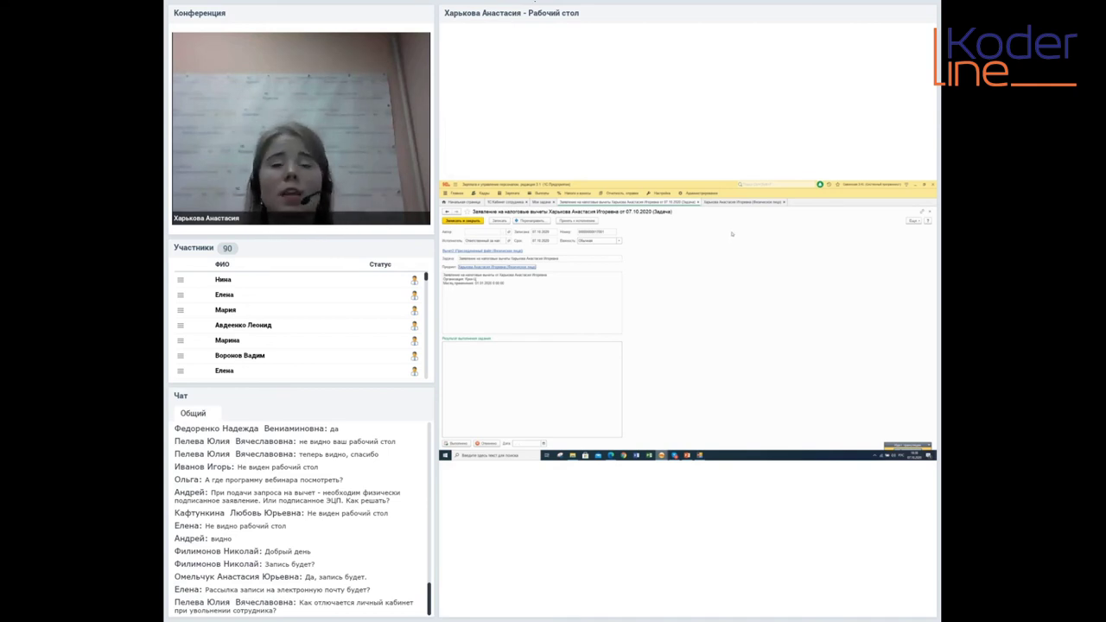
Review the employee's Физическое лицо card, then mark the tax deduction application task Выполнено
click(733, 203)
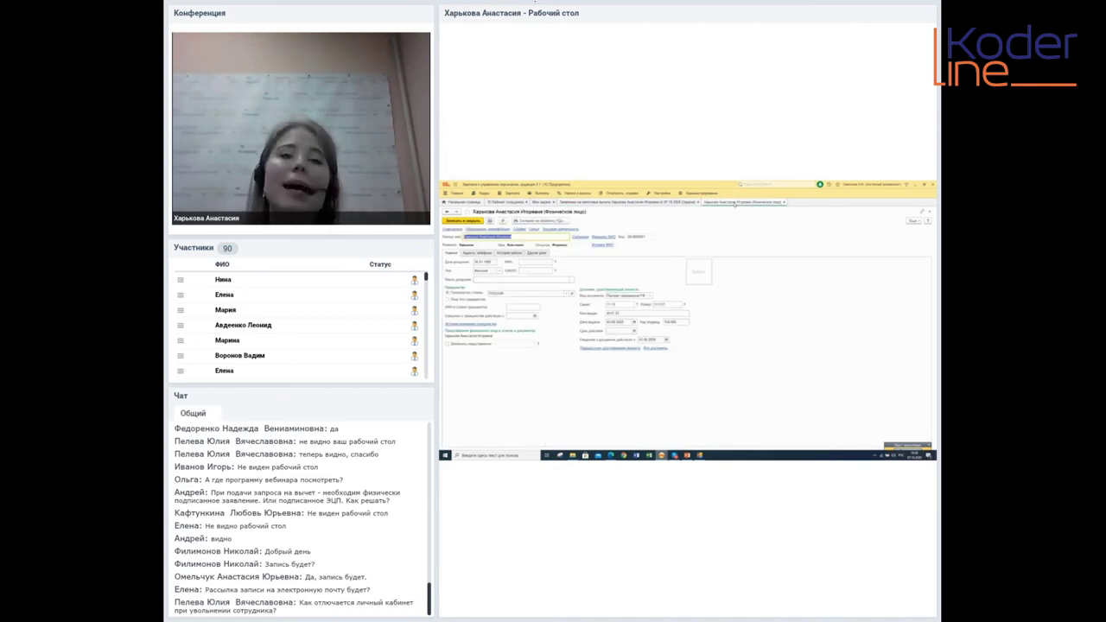
click(671, 201)
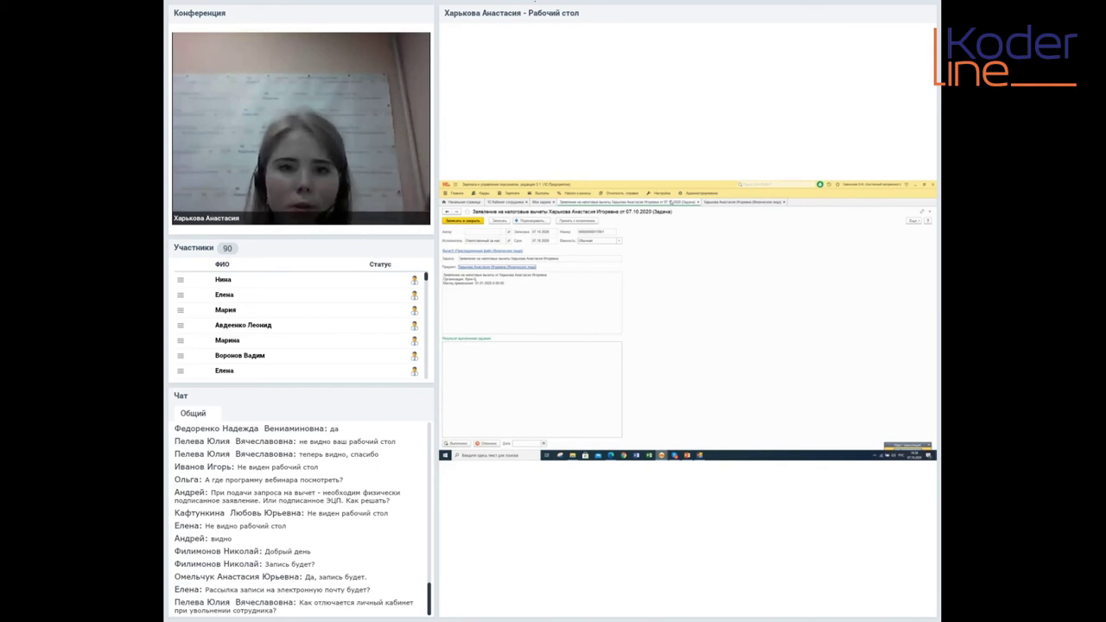
click(547, 376)
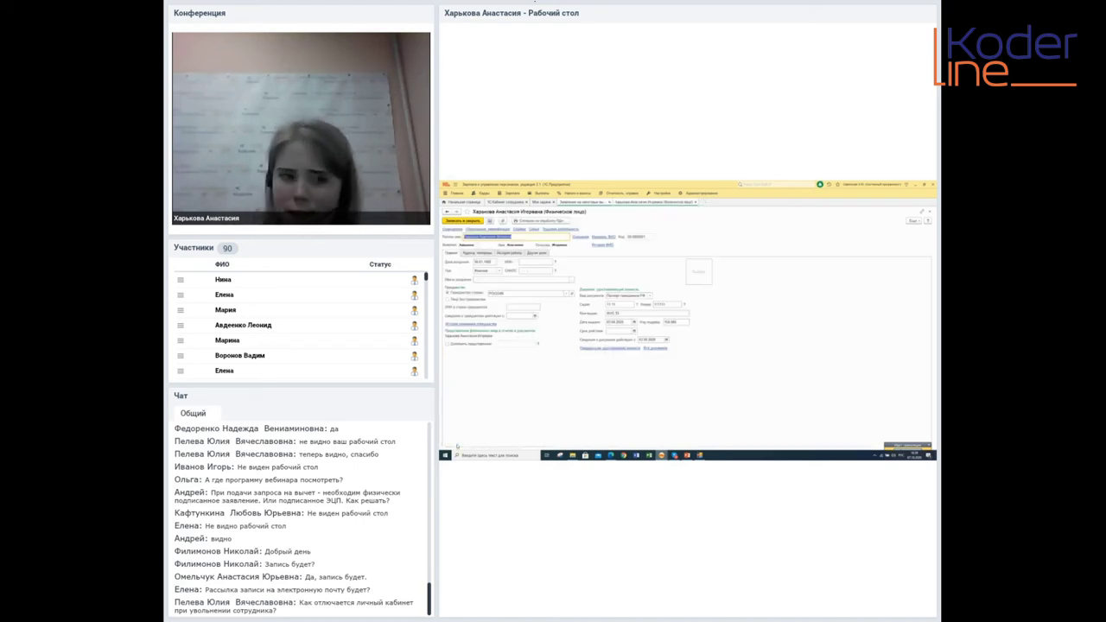
click(542, 201)
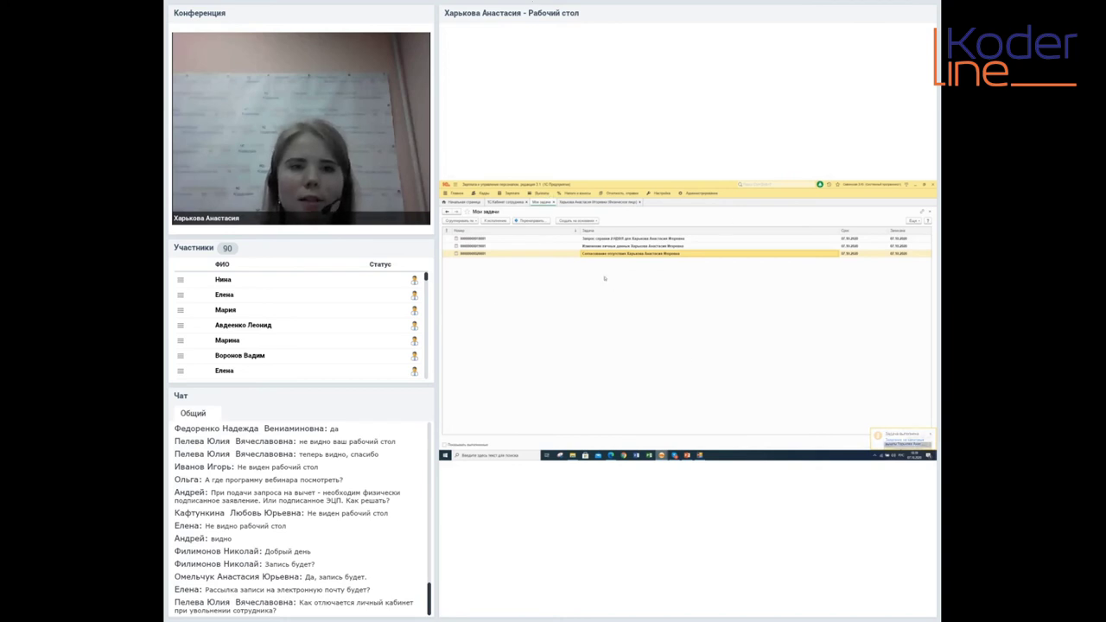
Open the 'Запрос справки 2-НДФЛ' task, read its description, and open the linked certificate
double_click(595, 239)
click(575, 292)
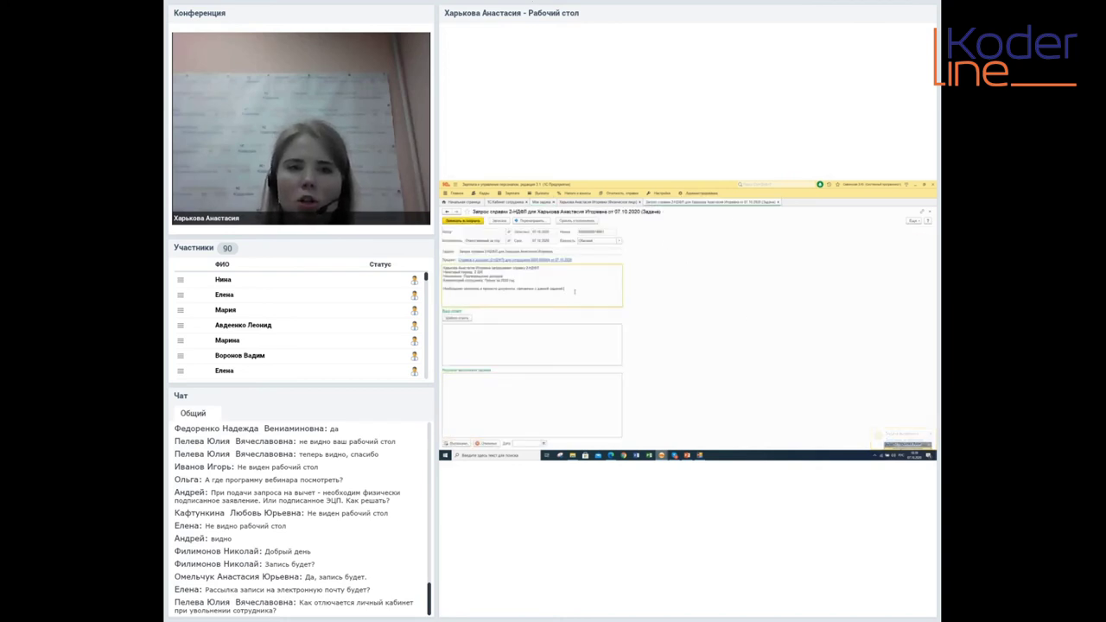
click(506, 251)
click(524, 292)
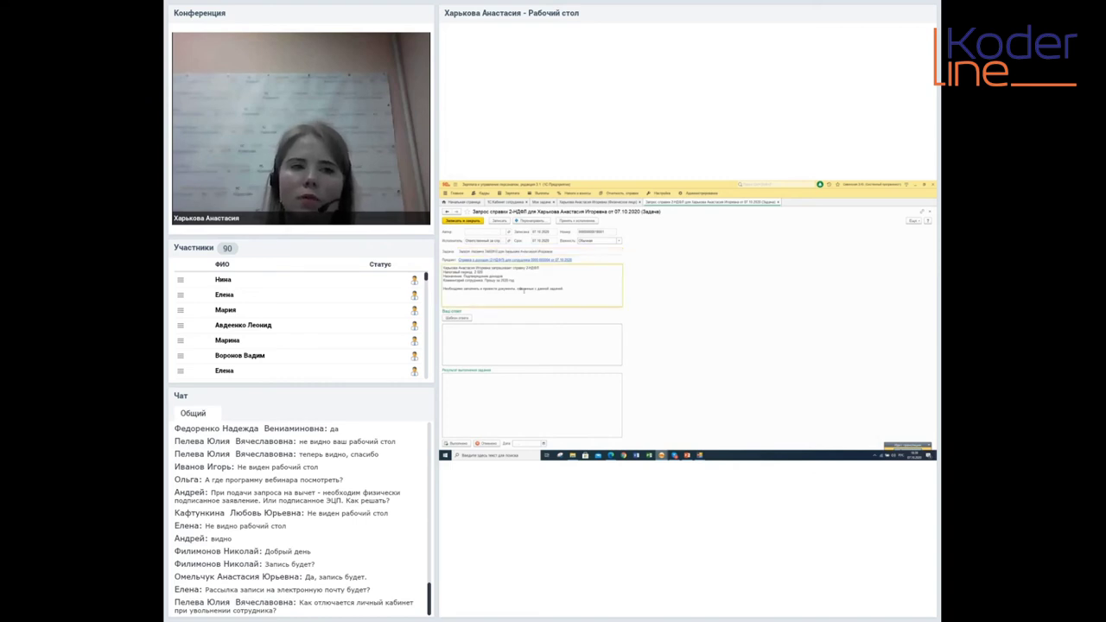
drag(445, 268, 540, 268)
drag(443, 272, 514, 280)
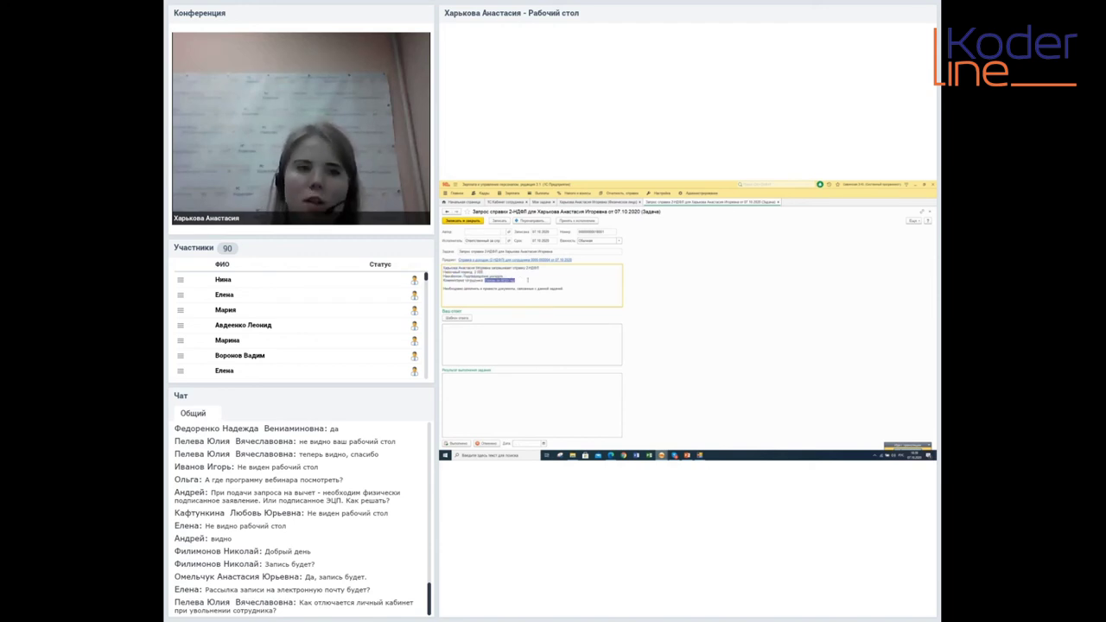
click(528, 280)
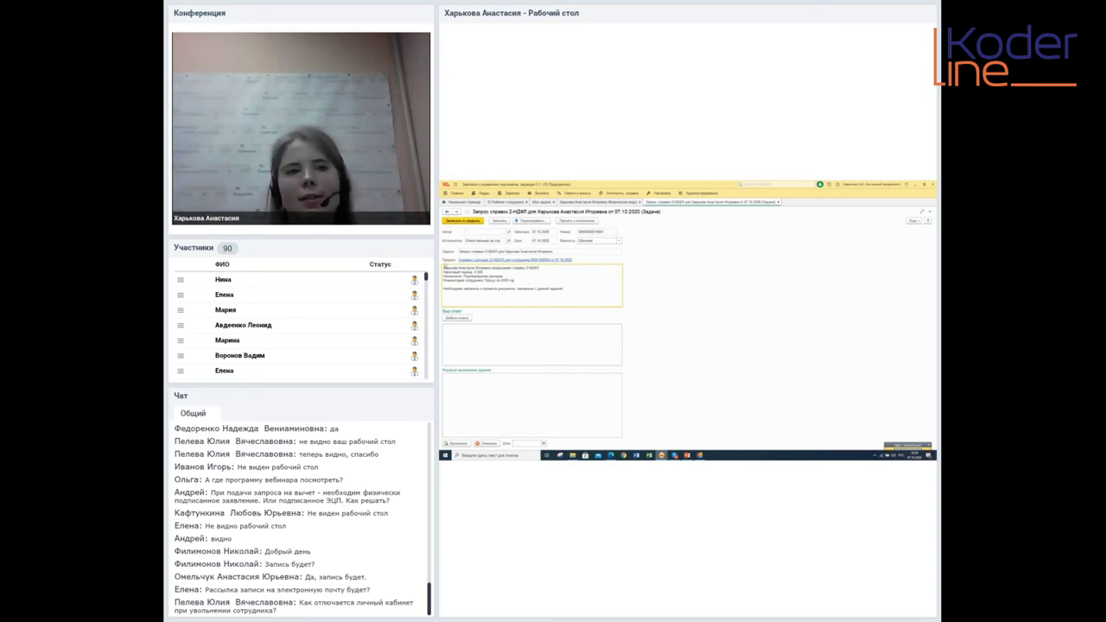
click(489, 260)
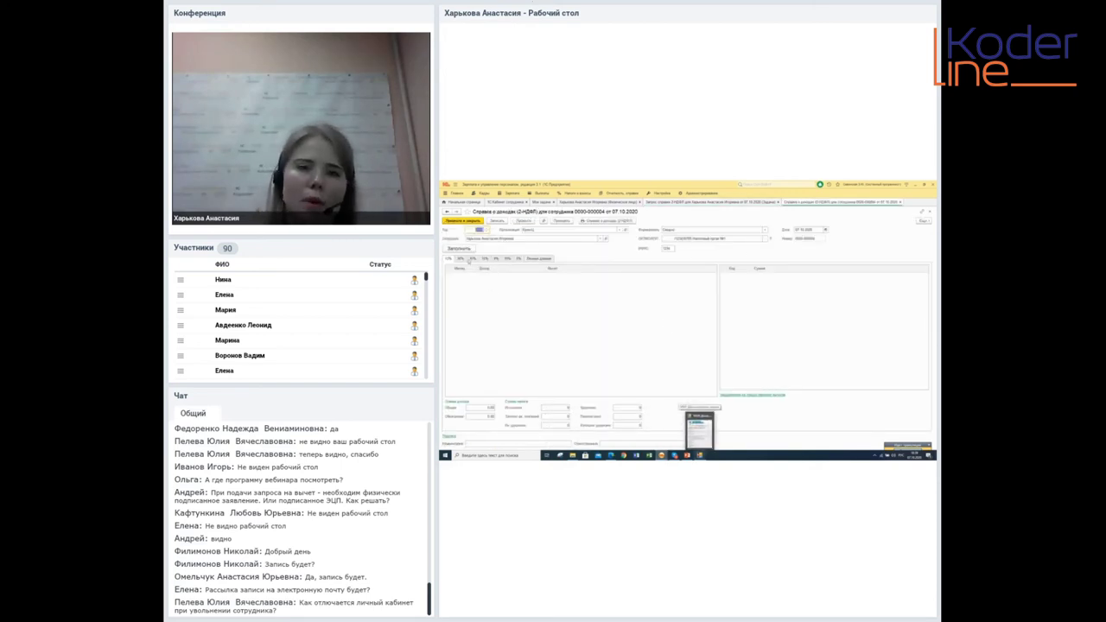
Fill the 2-НДФЛ certificate with monthly income, check the January row, and save it
click(467, 247)
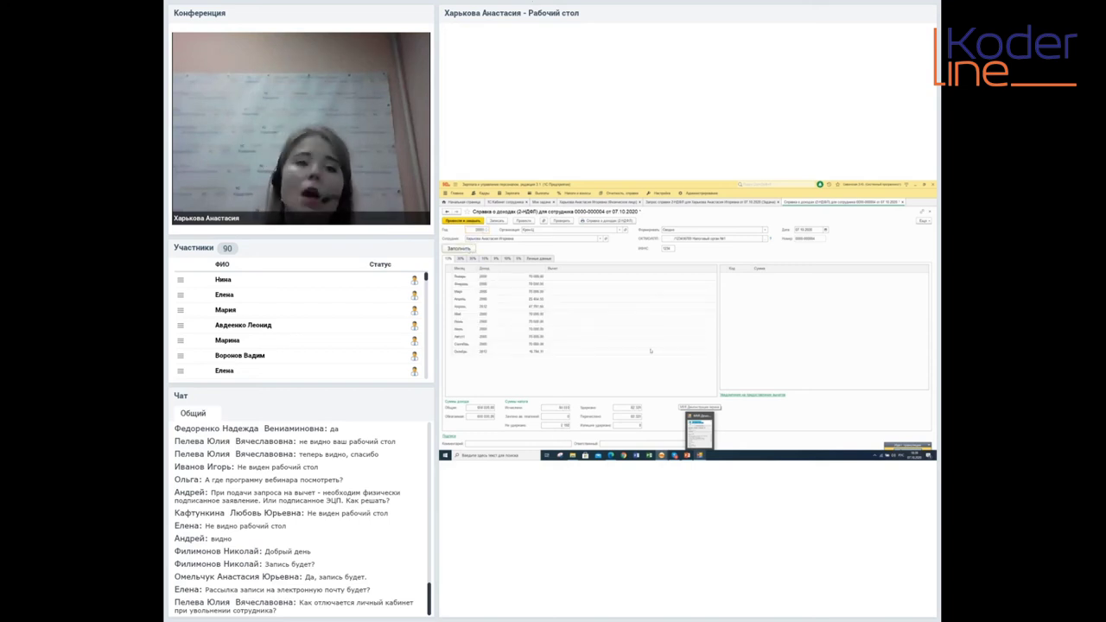
drag(570, 352, 533, 304)
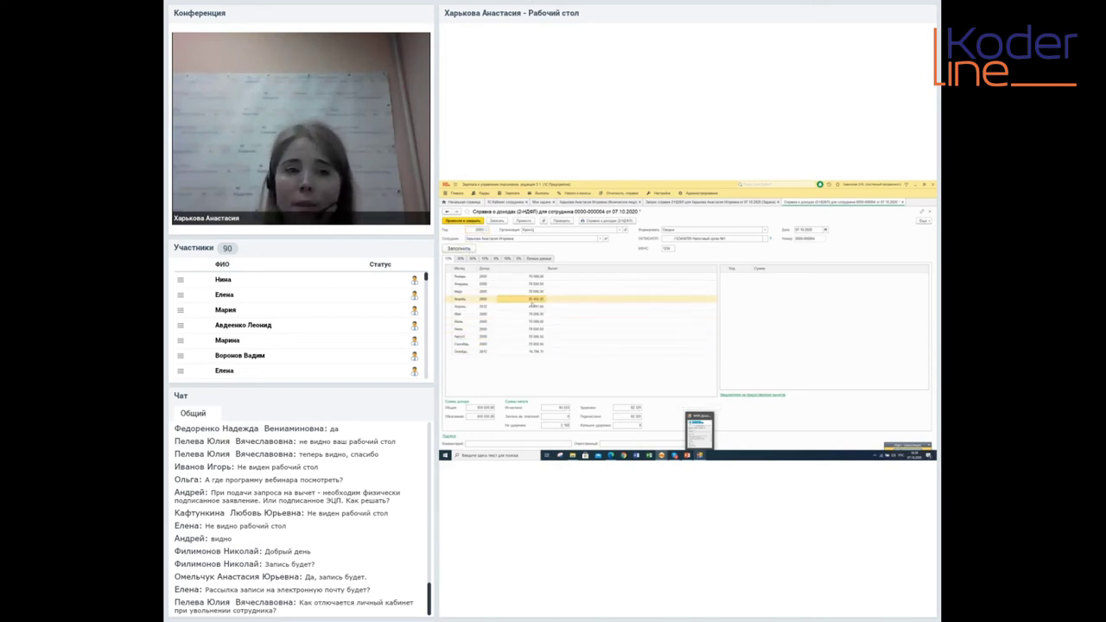
click(533, 275)
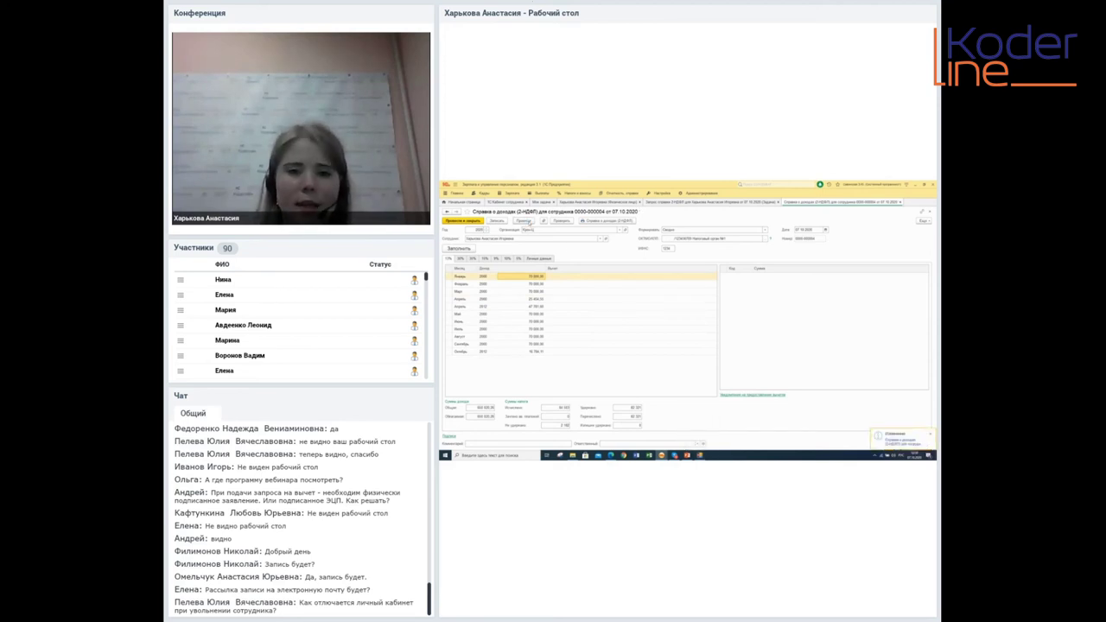
click(900, 202)
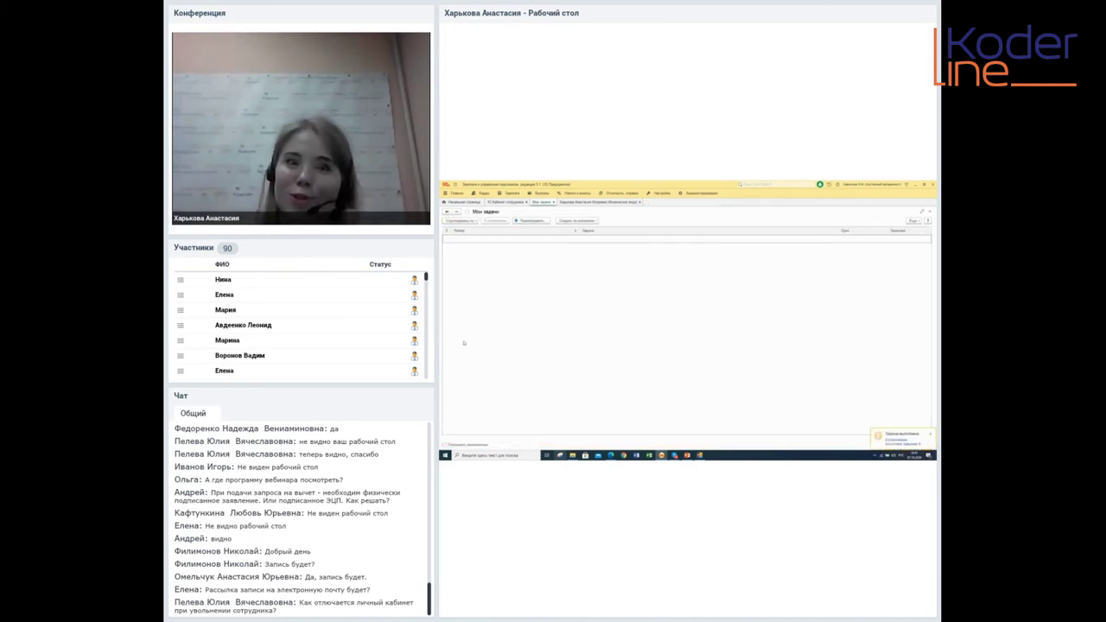
Open the Физическое лицо tab to review the employee's personal data
click(597, 204)
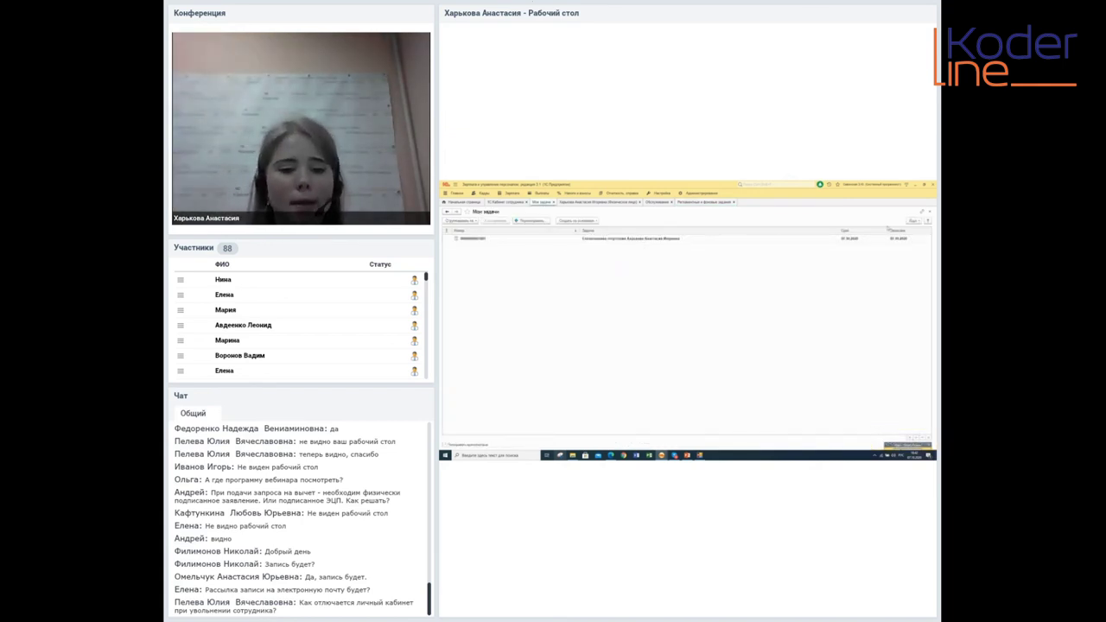
Open the 'Согласование отсутствия' task, review its description, and mark it Выполнено
double_click(650, 239)
drag(535, 284, 443, 267)
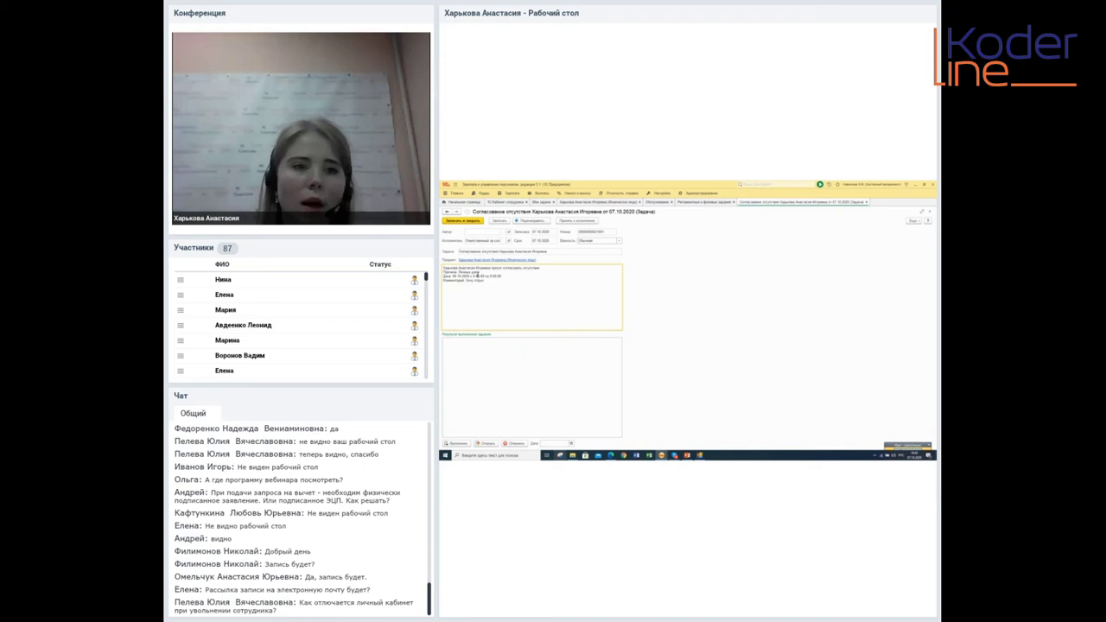
click(546, 291)
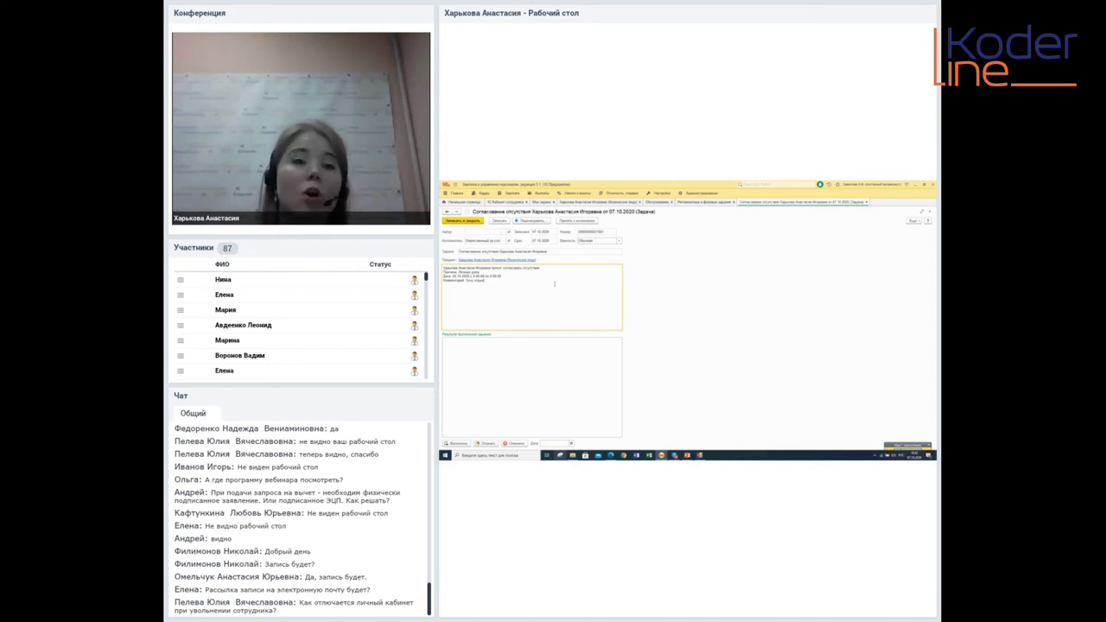
click(544, 364)
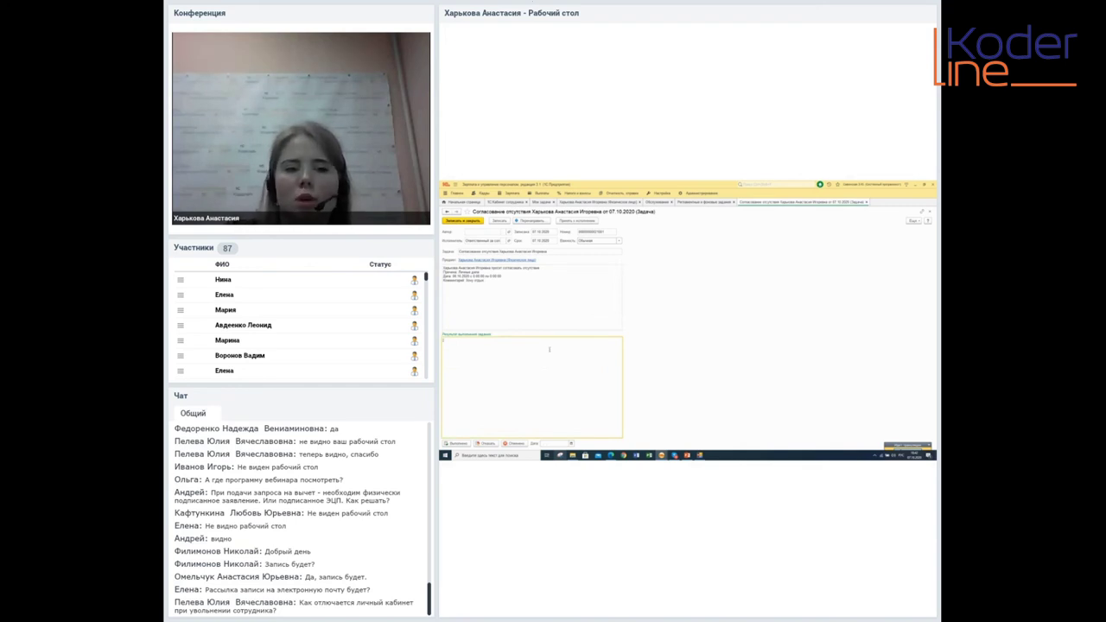
click(457, 443)
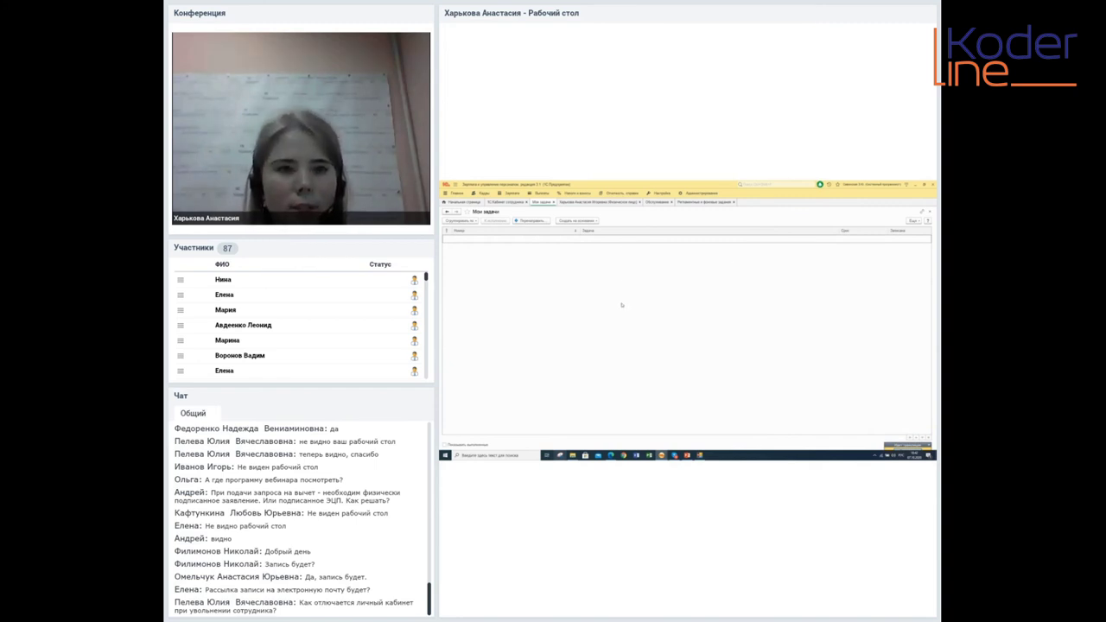
Run the Кабинет сотрудника exchange job now from Регламентные и фоновые задания
click(692, 202)
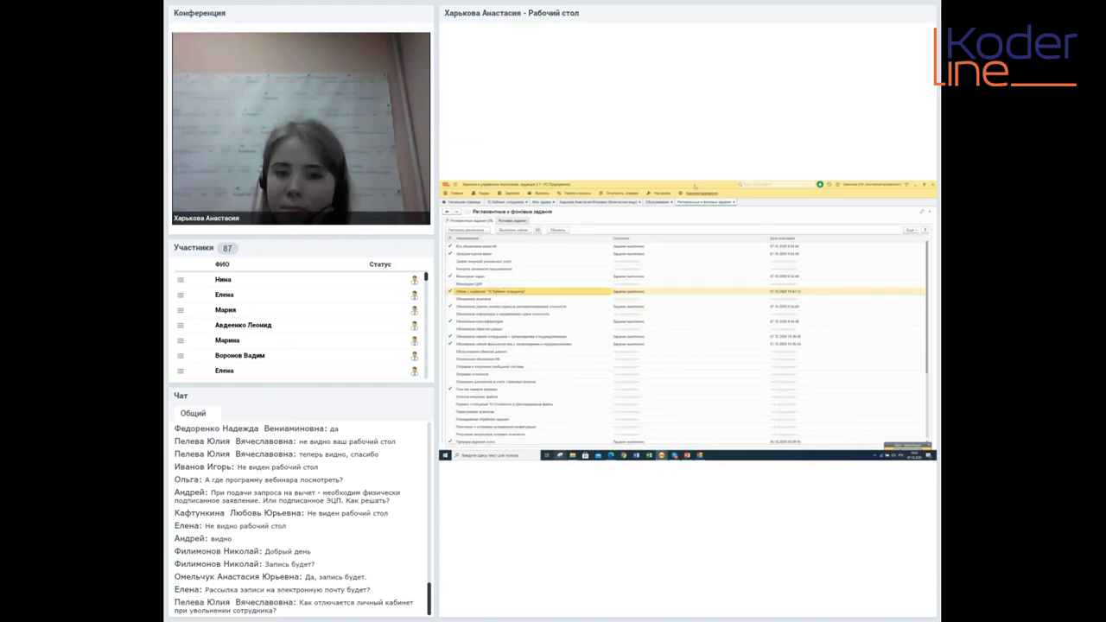
click(514, 230)
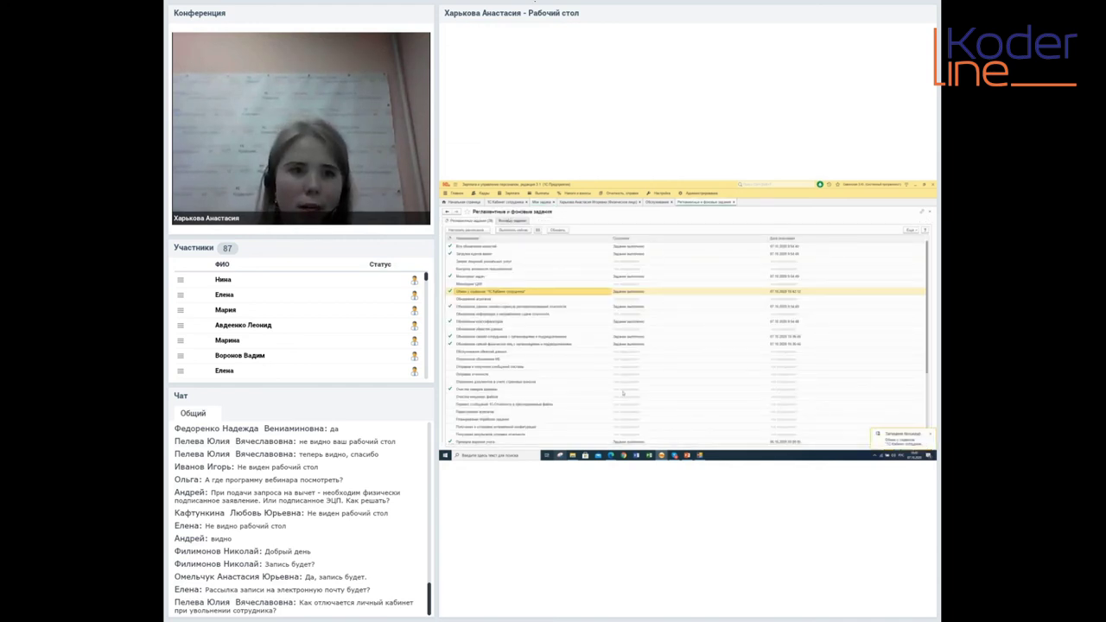
mouse_move(609, 455)
click(616, 436)
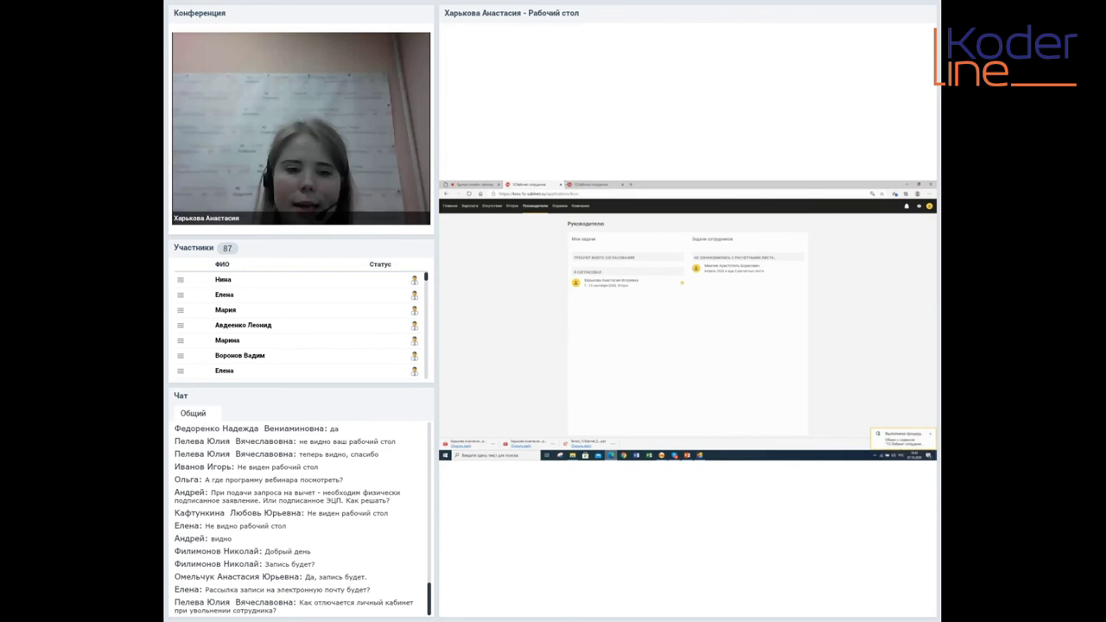
On the cabinet's Зарплата page, display the September 2020 payslip from the archive
click(594, 184)
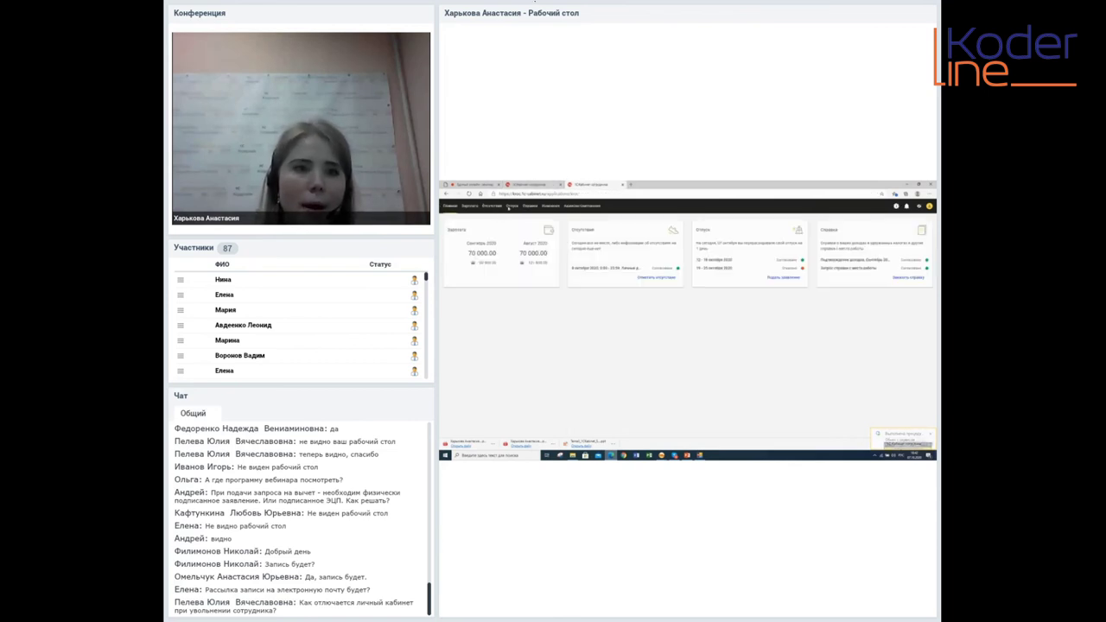
click(468, 205)
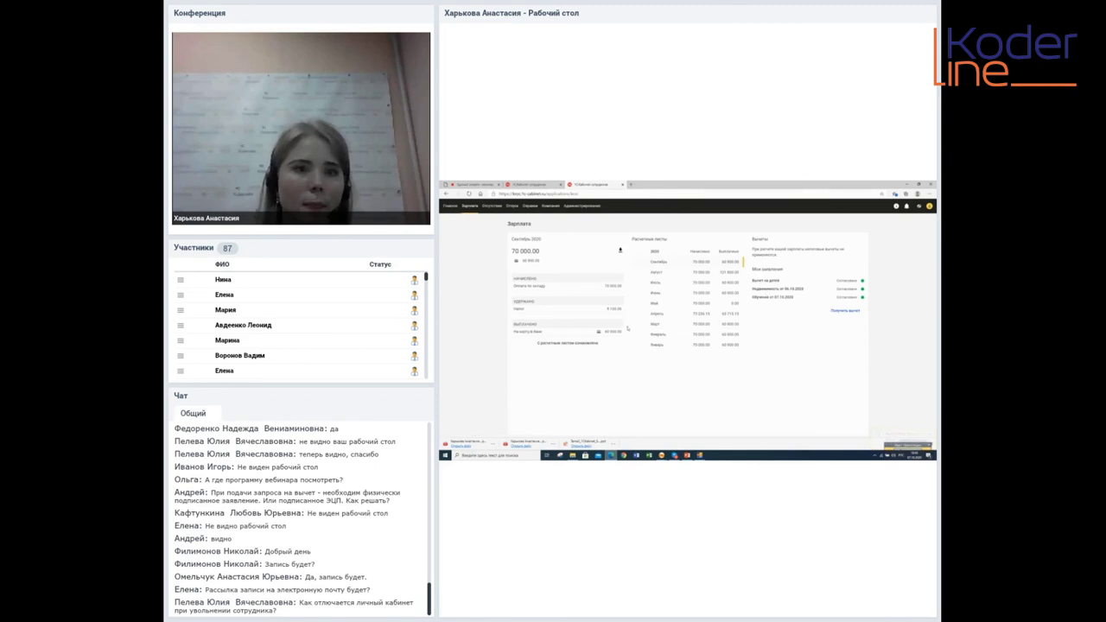
click(661, 262)
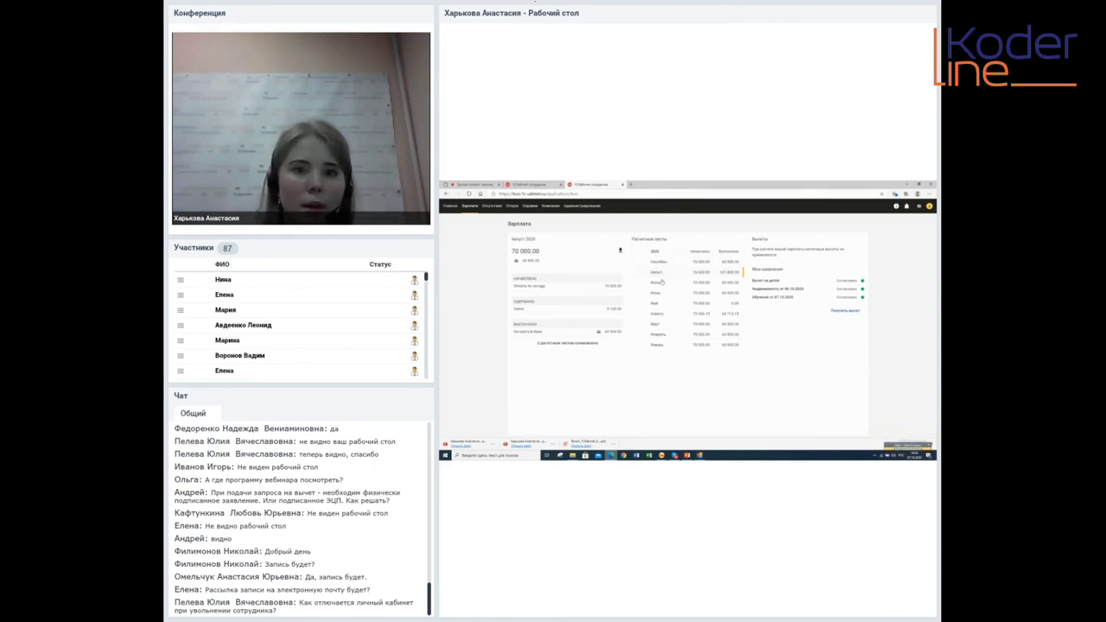
click(663, 263)
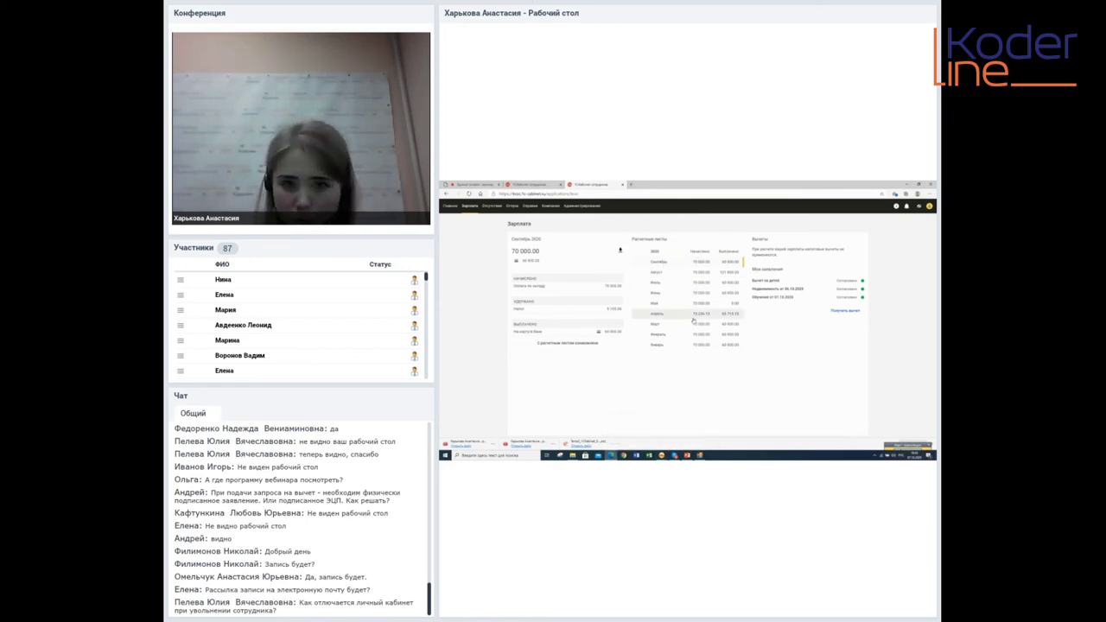
In 1С:ЗУП, publish the Октябрь 2020 payslips from the 1С:Кабинет сотрудника tab
mouse_move(661, 456)
click(678, 438)
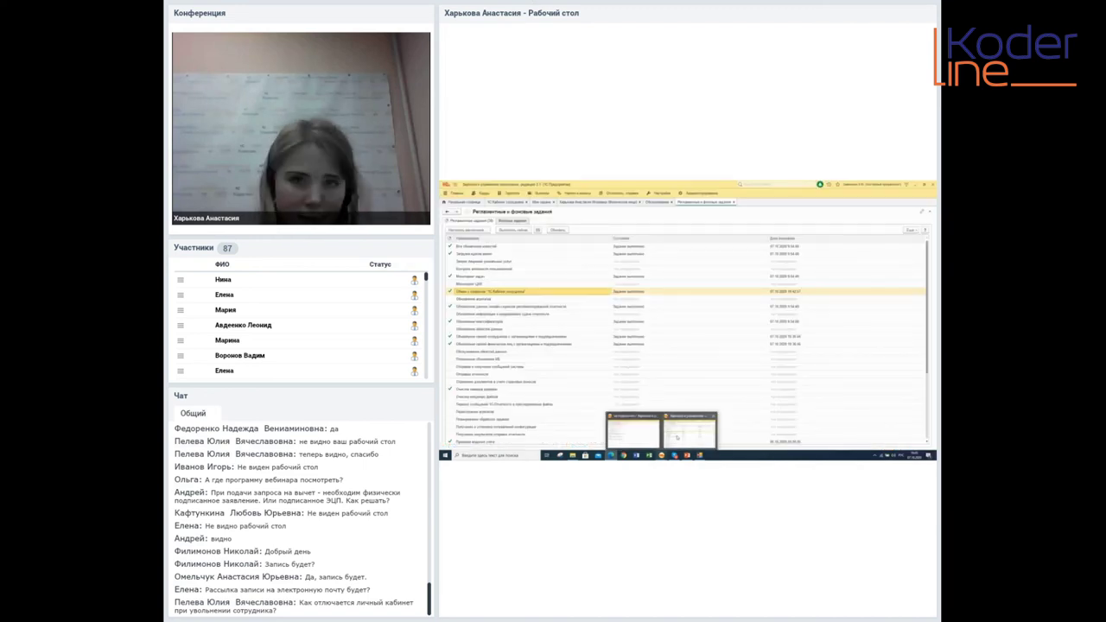
click(510, 202)
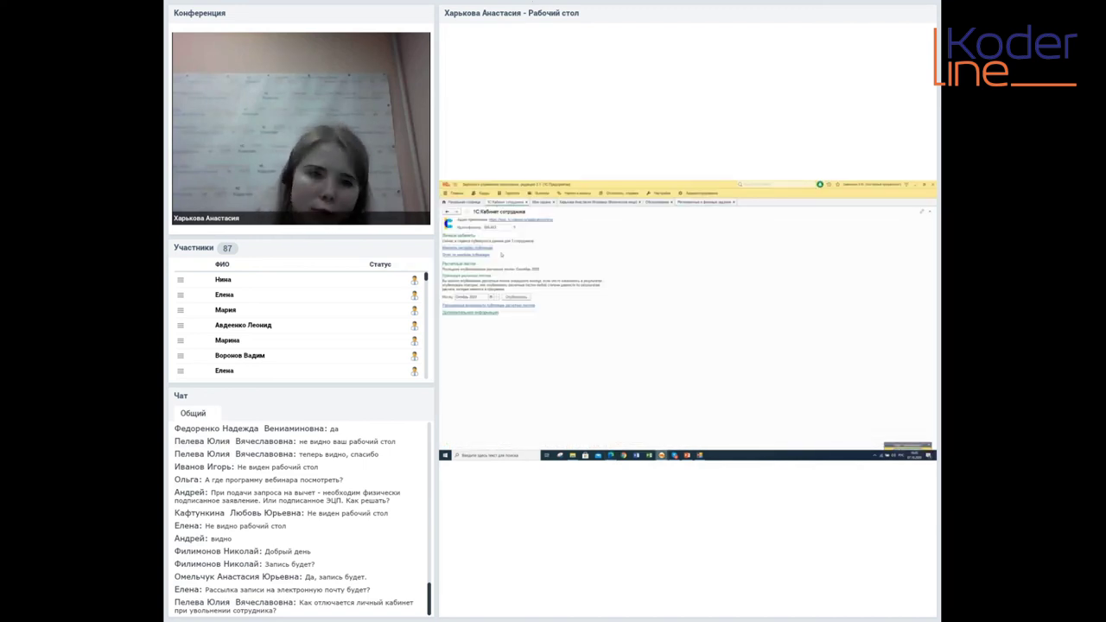
click(511, 298)
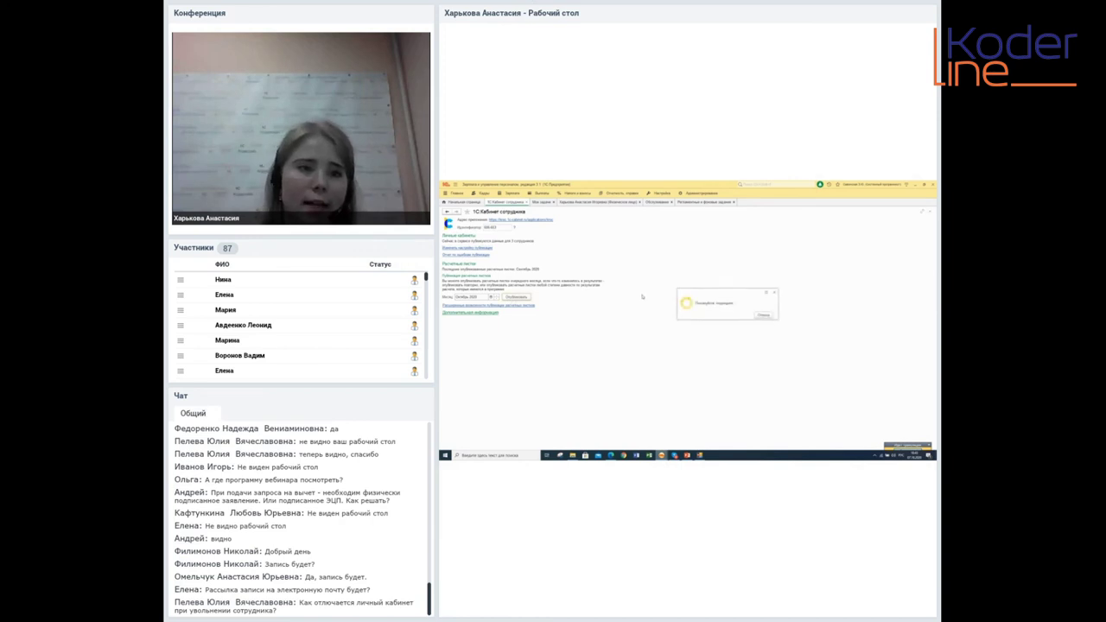
click(726, 328)
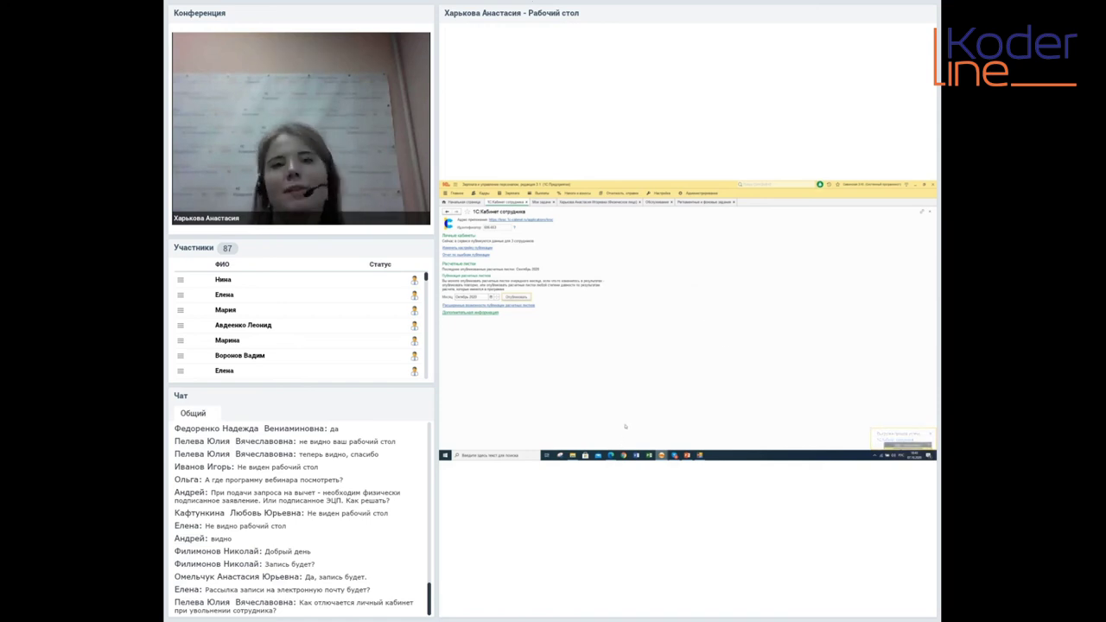
click(611, 454)
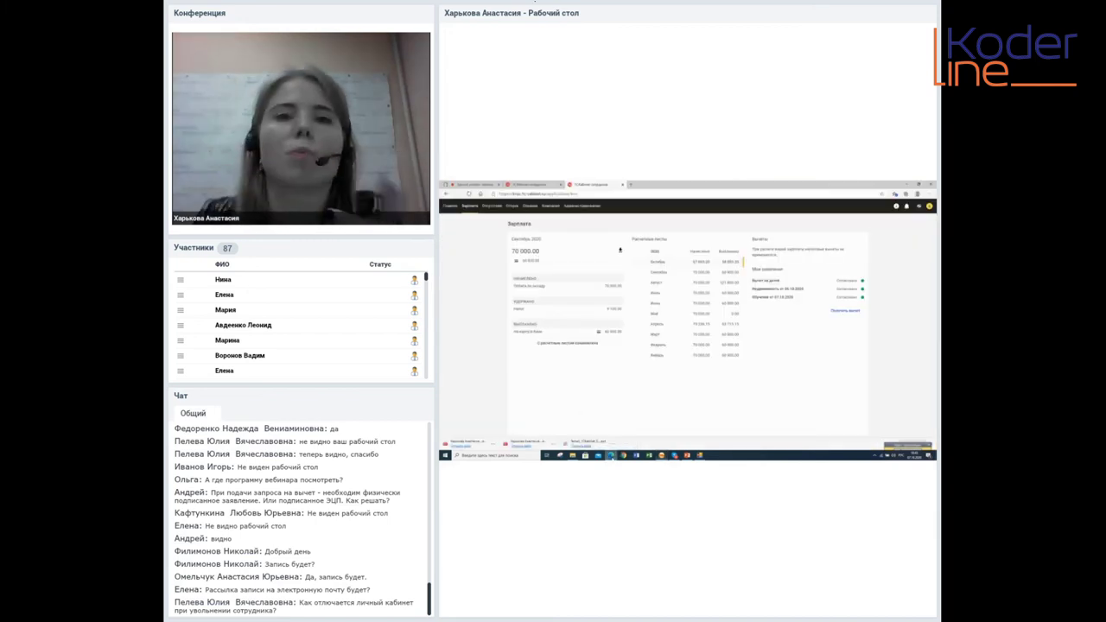
Show the Октябрь 2020 payslip details on the cabinet's salary page
click(657, 262)
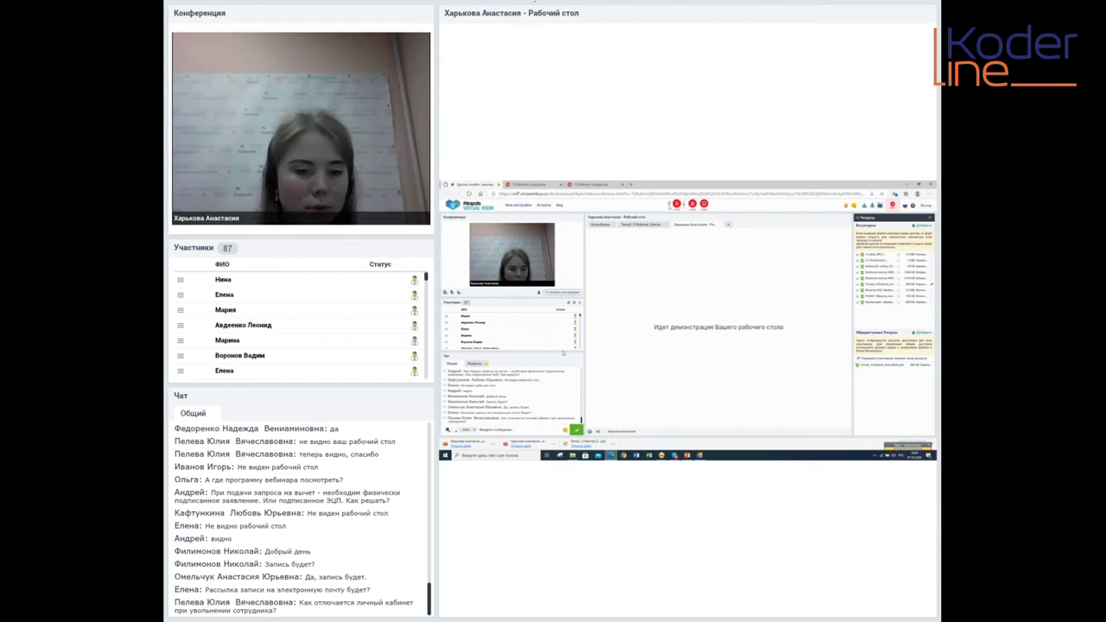
Switch the shared screen to the phone mirror showing the Вход в систему screen
drag(502, 418, 573, 418)
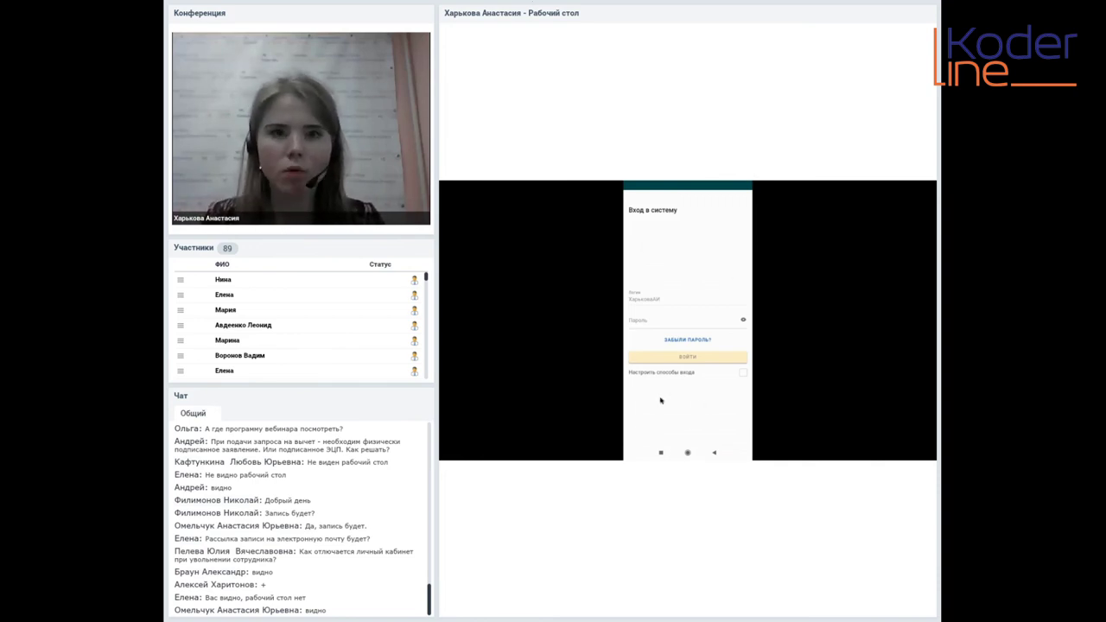
Sign in to the mobile employee cabinet with the account password
click(668, 318)
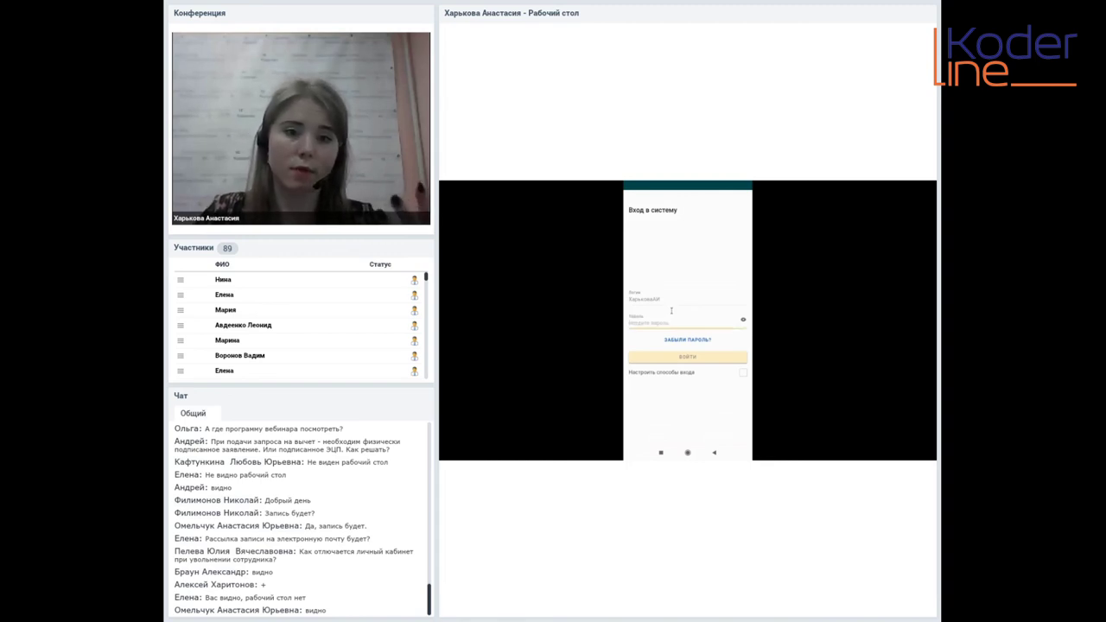
text(8)
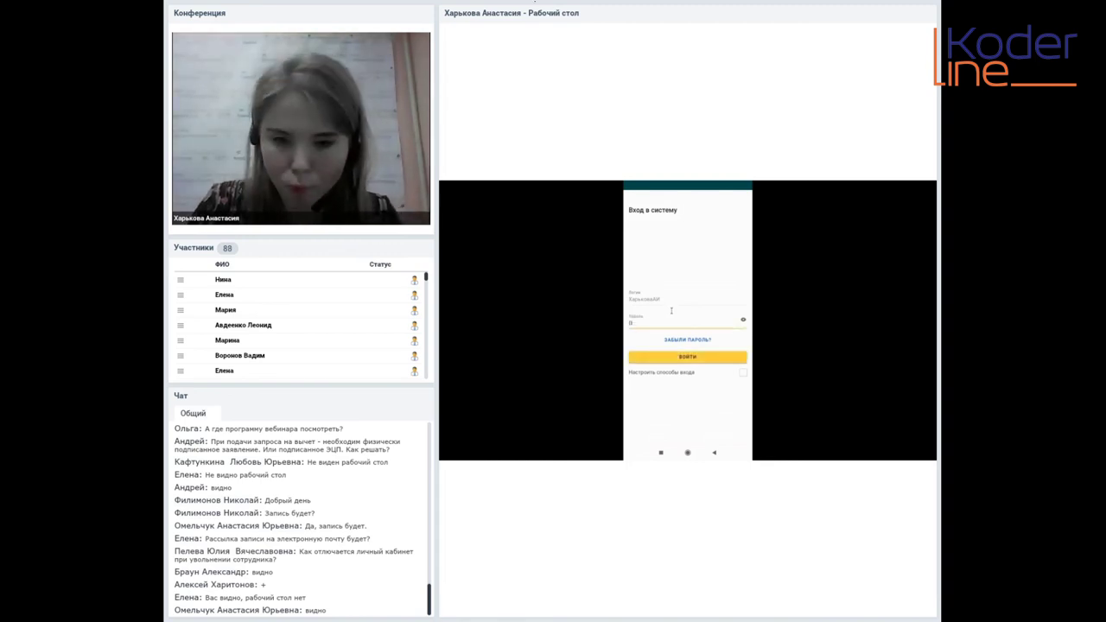
text(1234)
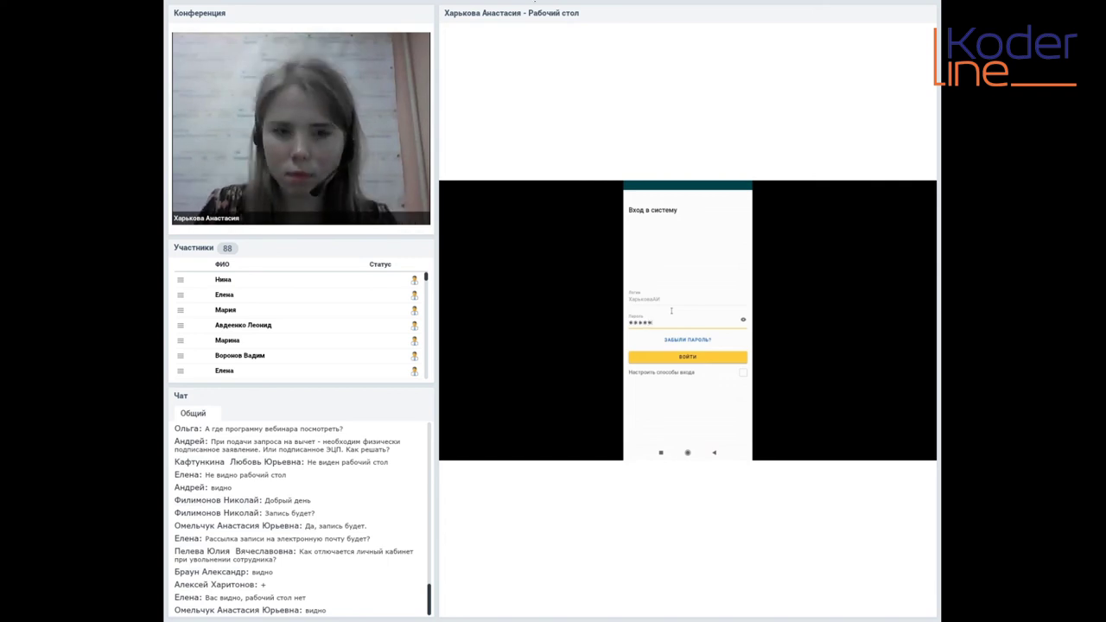
text(567)
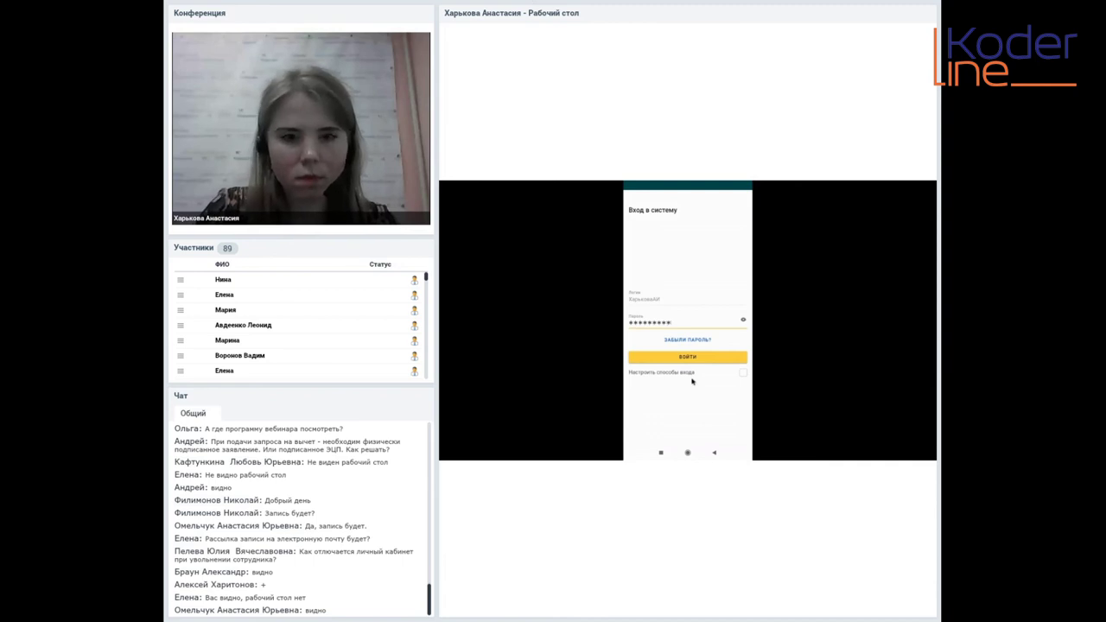
click(699, 358)
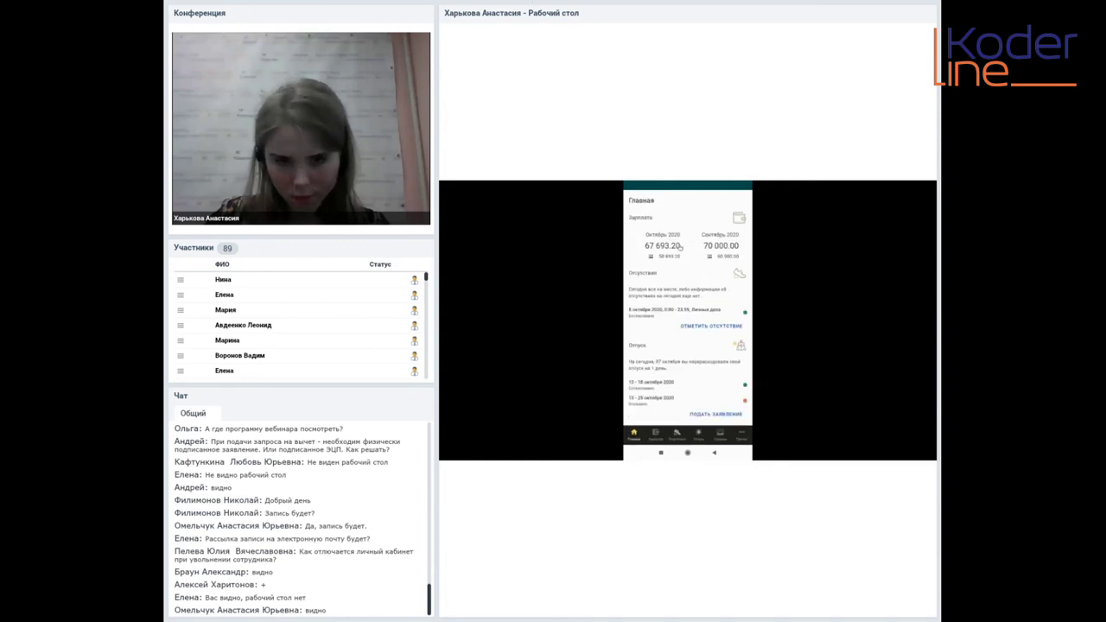
Point out the approved 13–18 October vacation and 8 October personal leave, then go to Зарплата
click(719, 390)
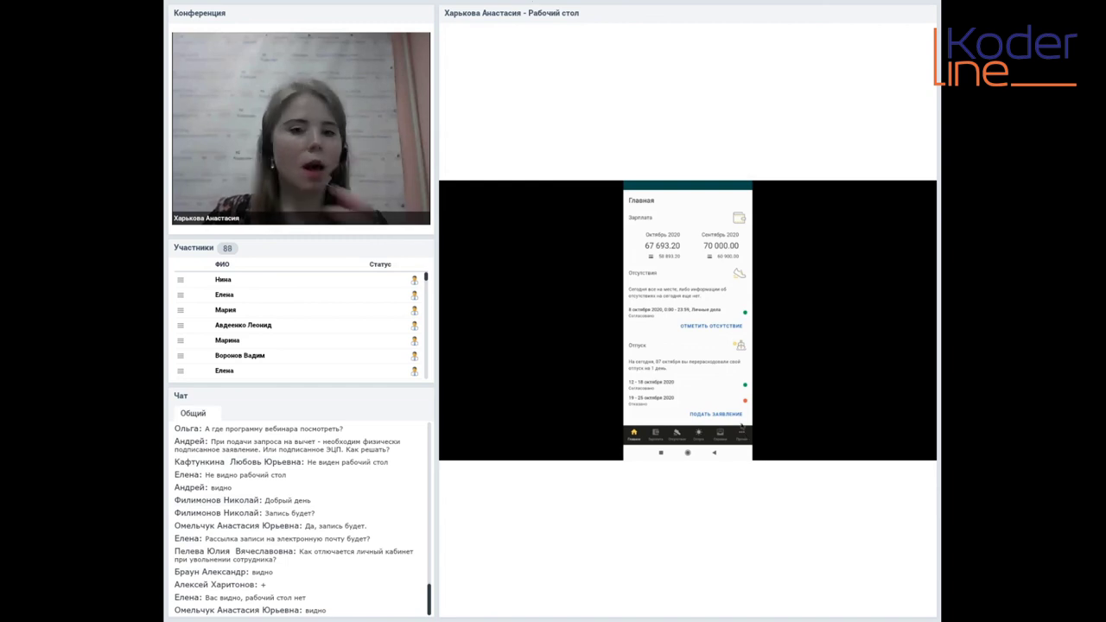
click(707, 309)
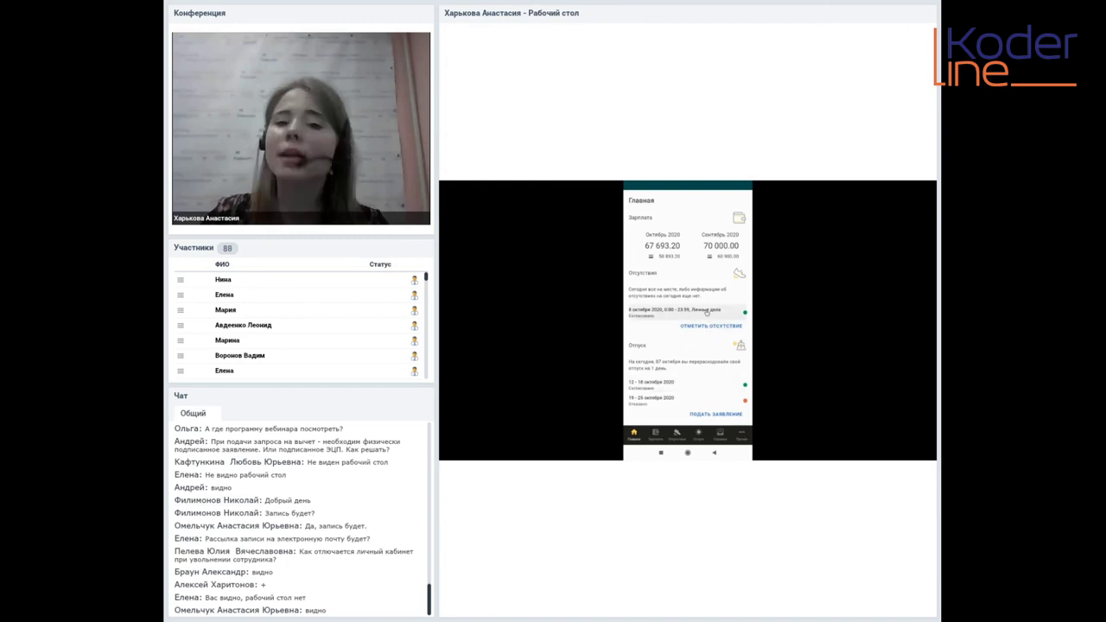
click(709, 309)
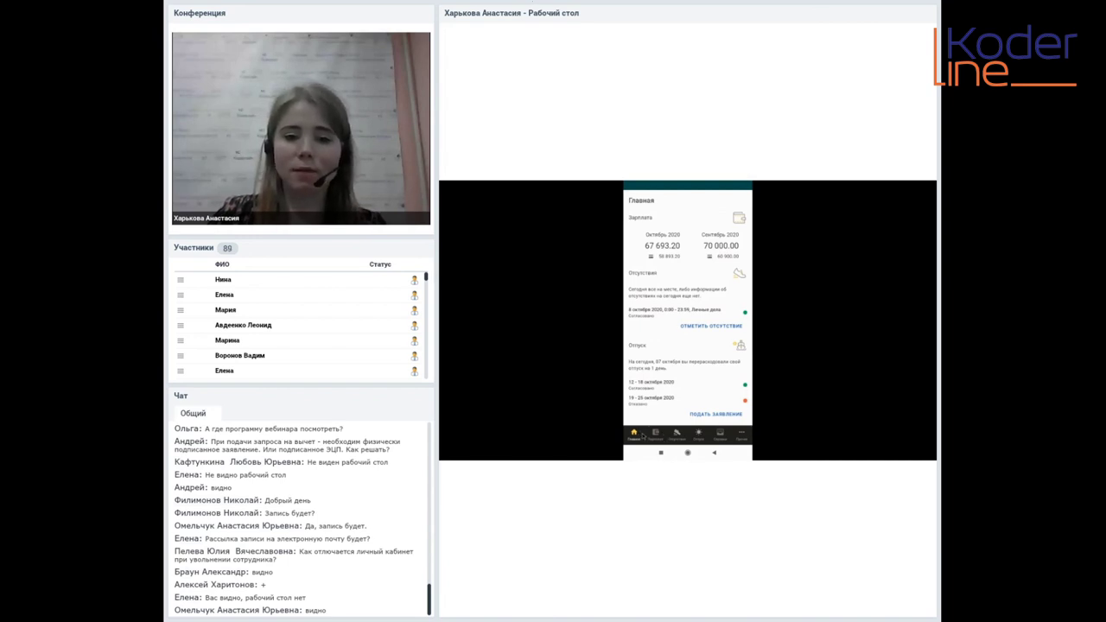
click(655, 433)
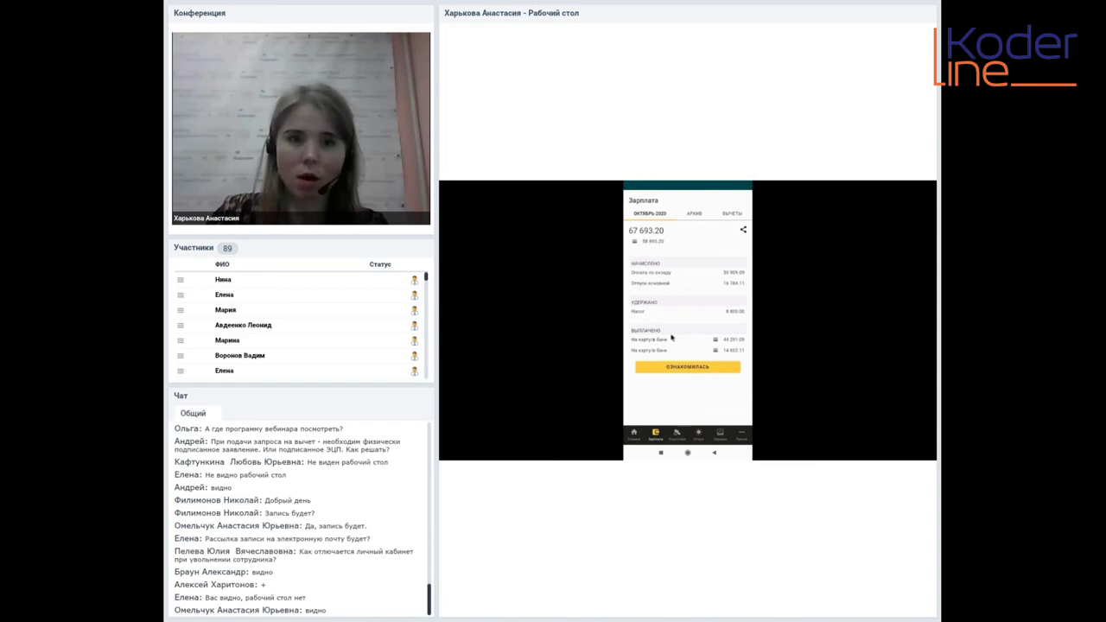
Acknowledge the October payslip with ОЗНАКОМИЛАСЬ, check the АРХИВ and ВЫЧЕТЫ tabs, then go to Отсутствия
click(682, 367)
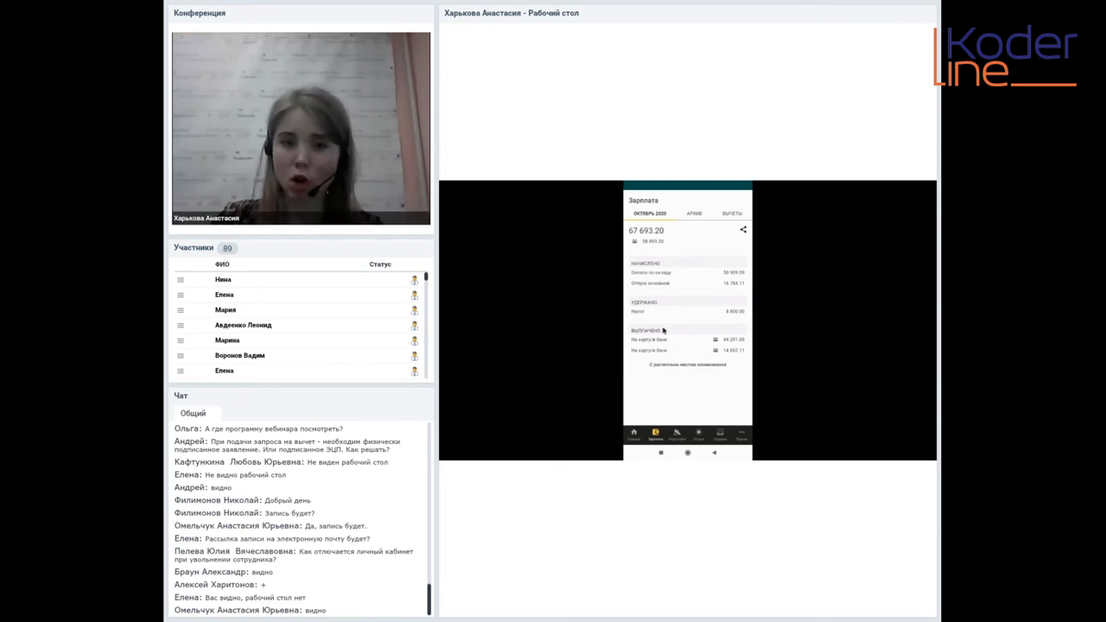
click(697, 214)
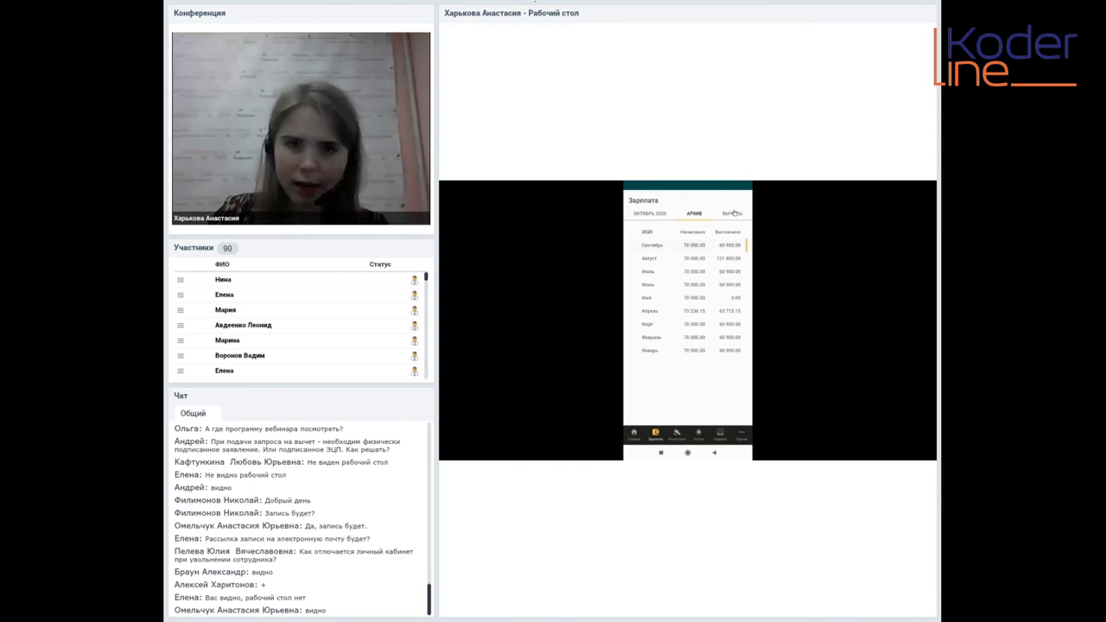
click(731, 212)
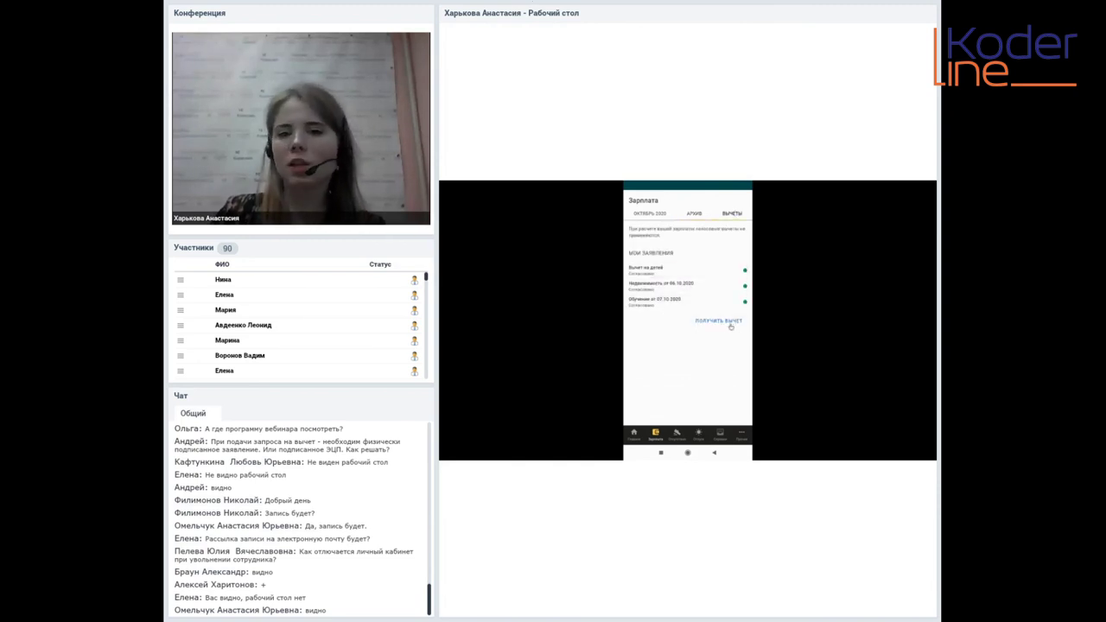
click(676, 435)
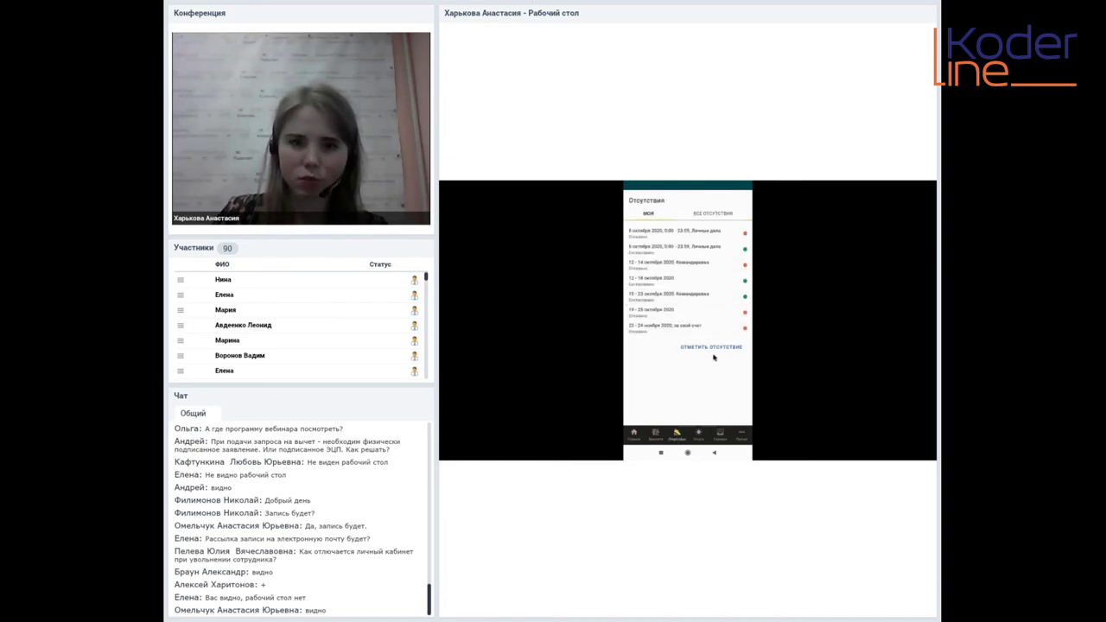
Review the submitted vacation applications under МОИ ЗАЯВЛЕНИЯ, then go to the Справки list
click(705, 438)
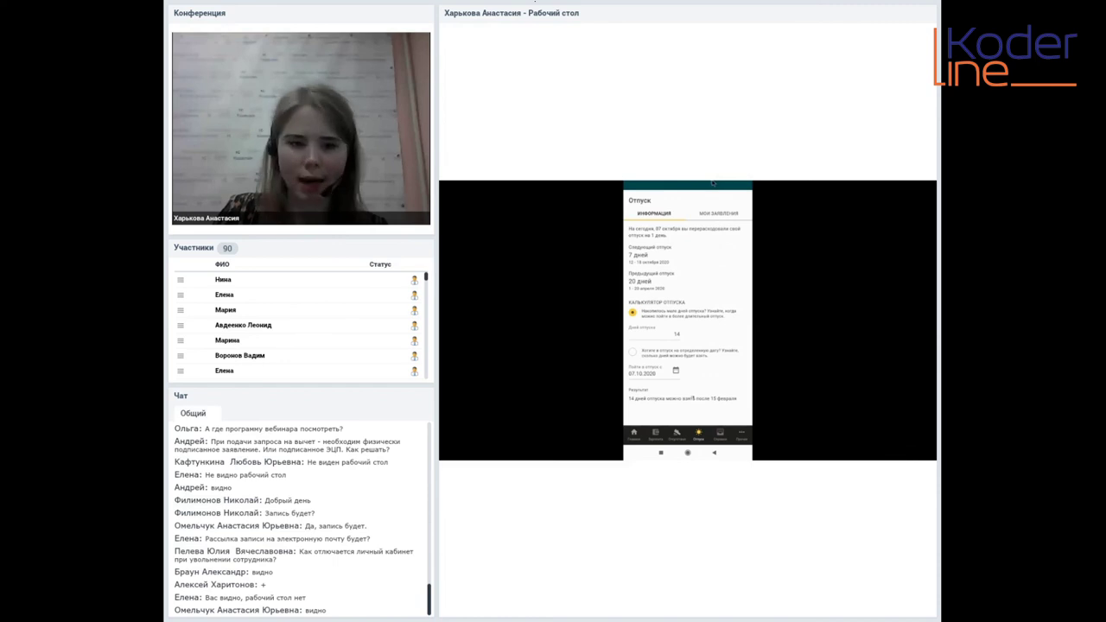
click(719, 231)
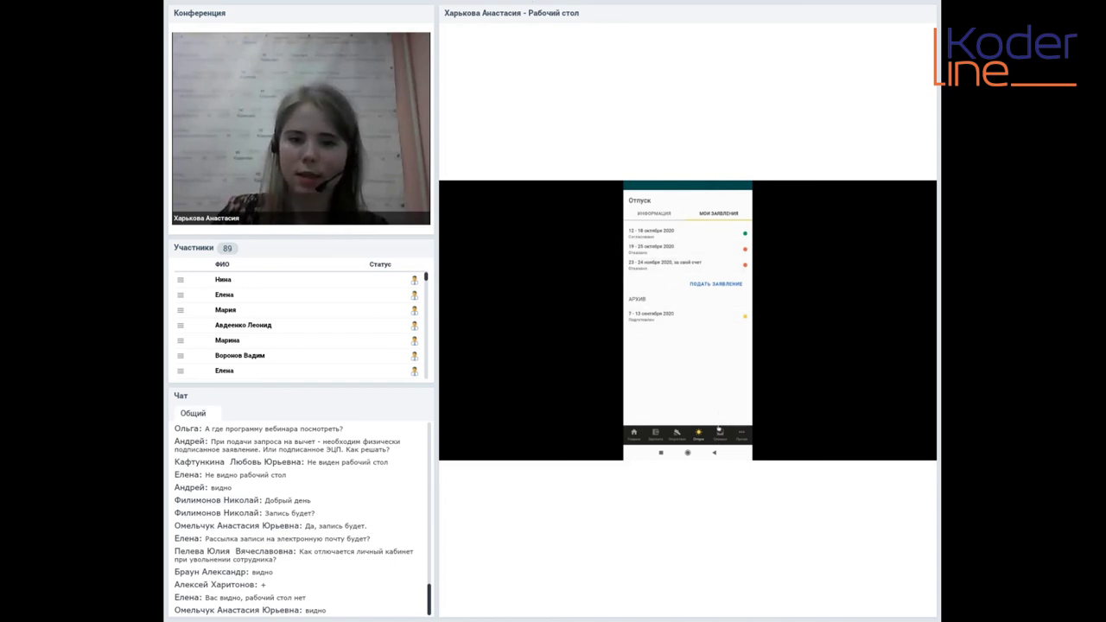
click(718, 428)
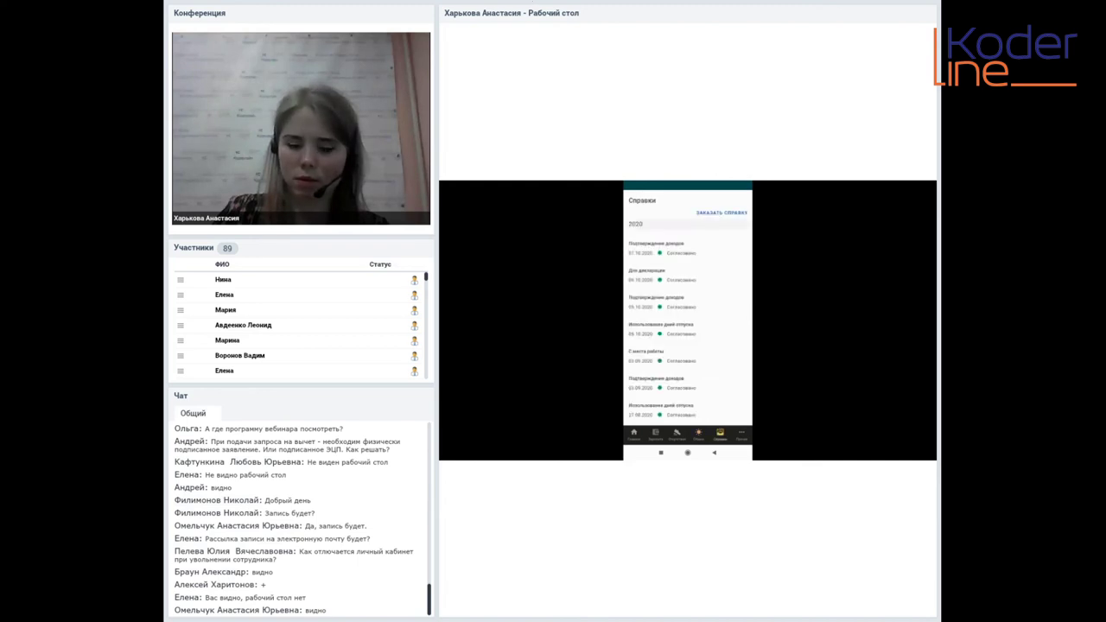
Open the Для декларации 2-НДФЛ certificate and view its attached PDF in a viewer app
click(710, 276)
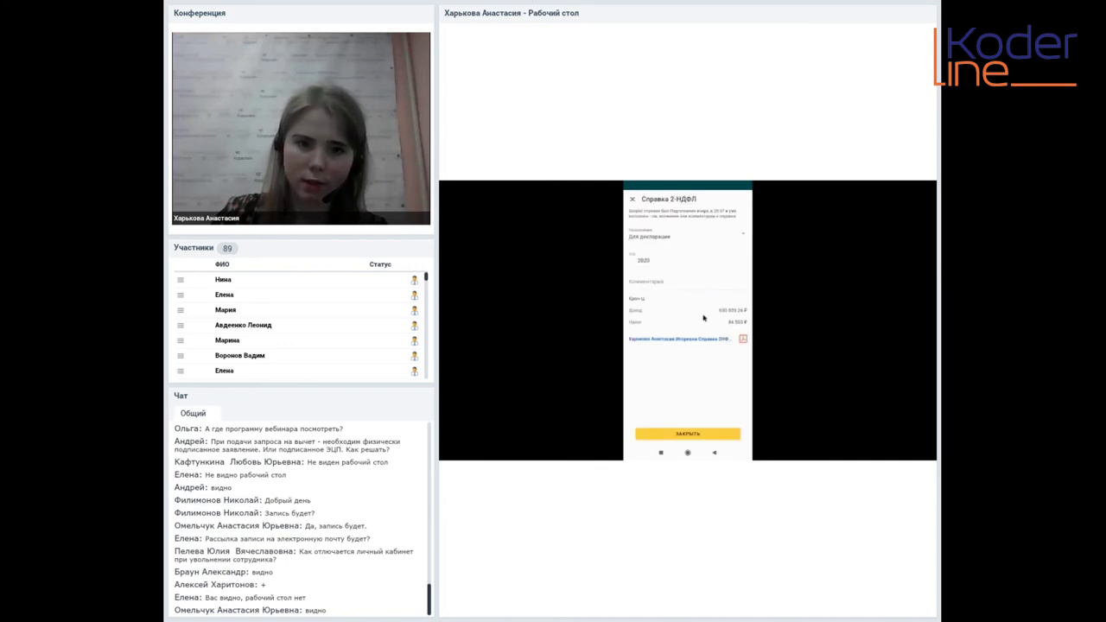
click(706, 340)
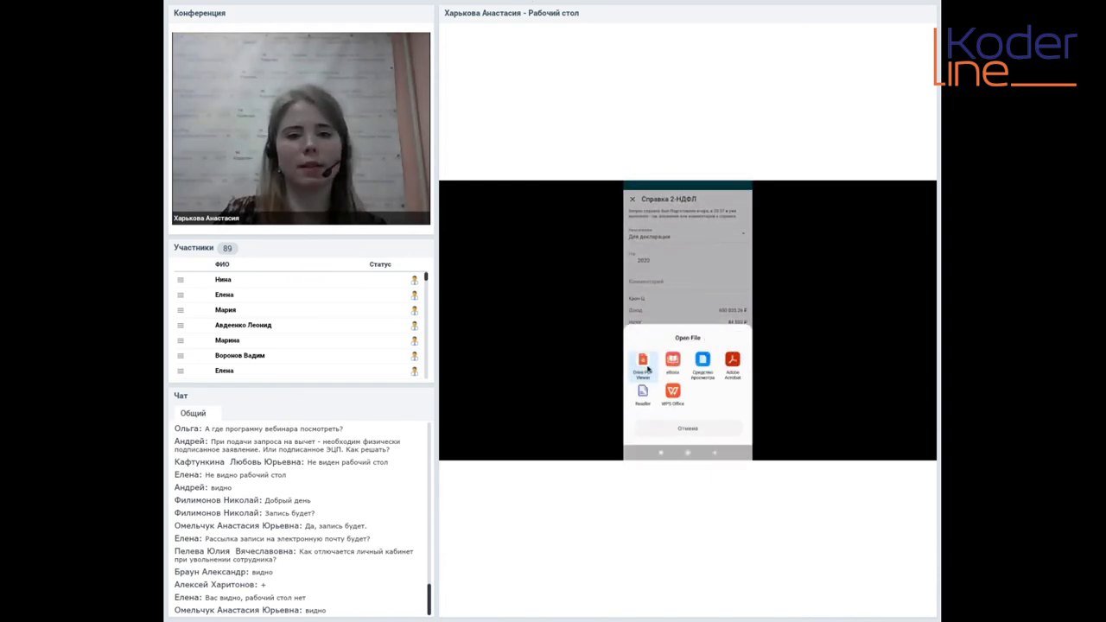
click(647, 369)
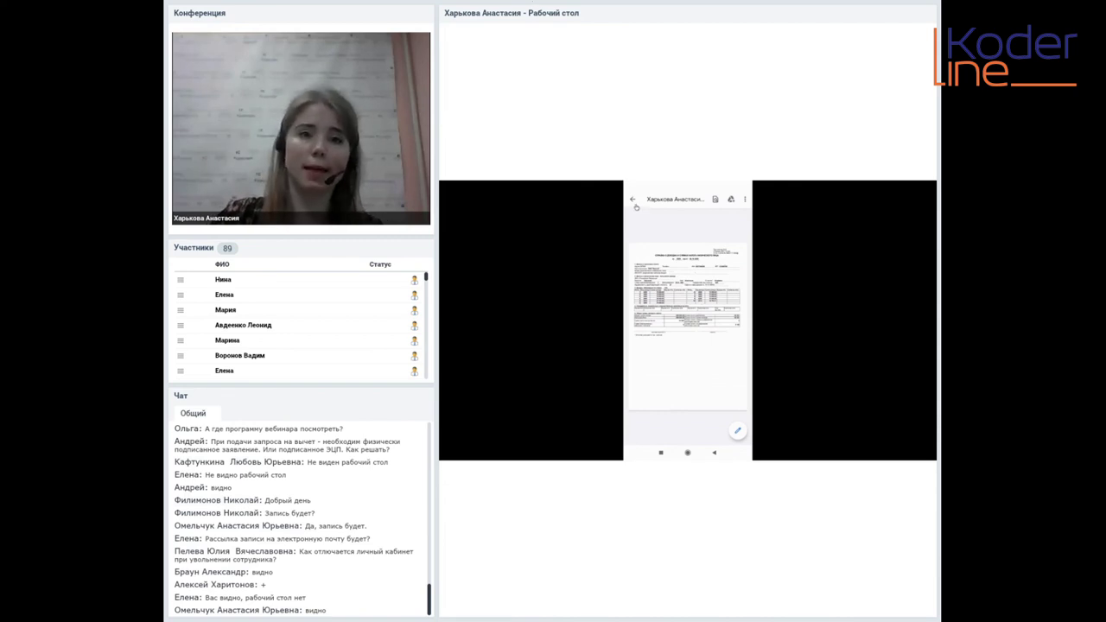
click(632, 199)
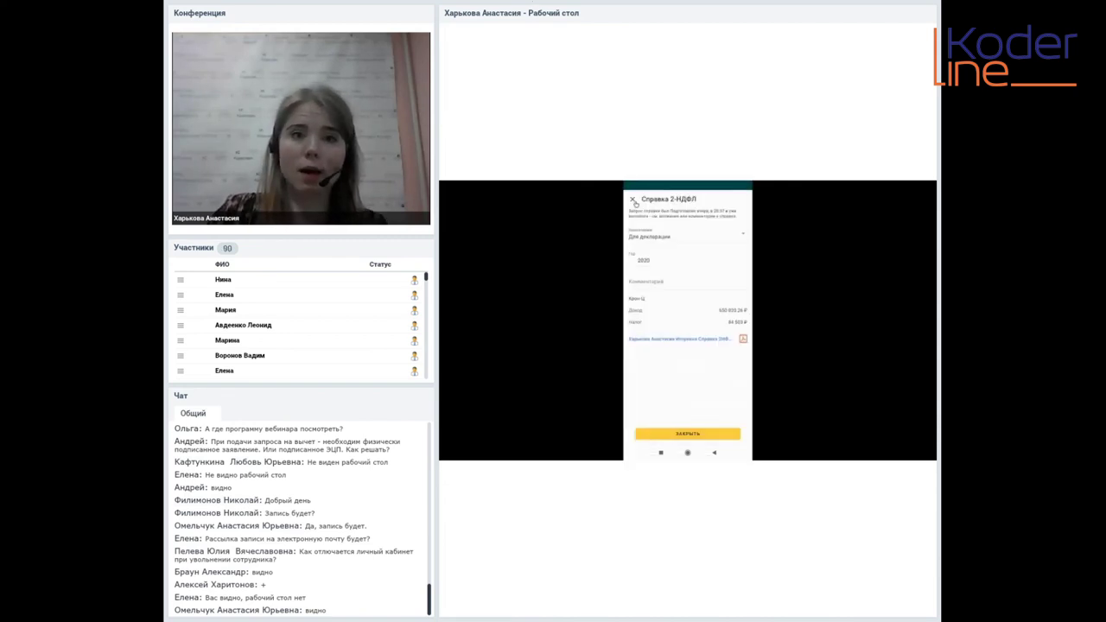